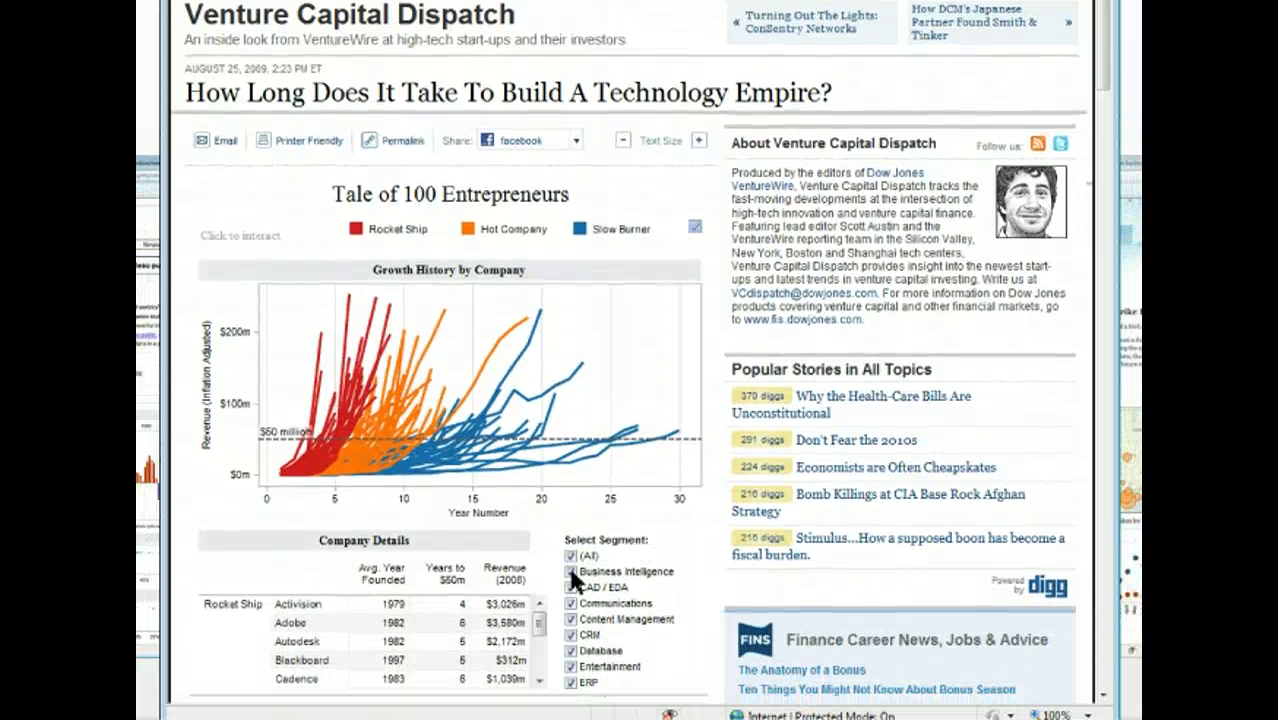
Filter the entrepreneurs chart's Select Segment to Business Intelligence companies only.
click(572, 572)
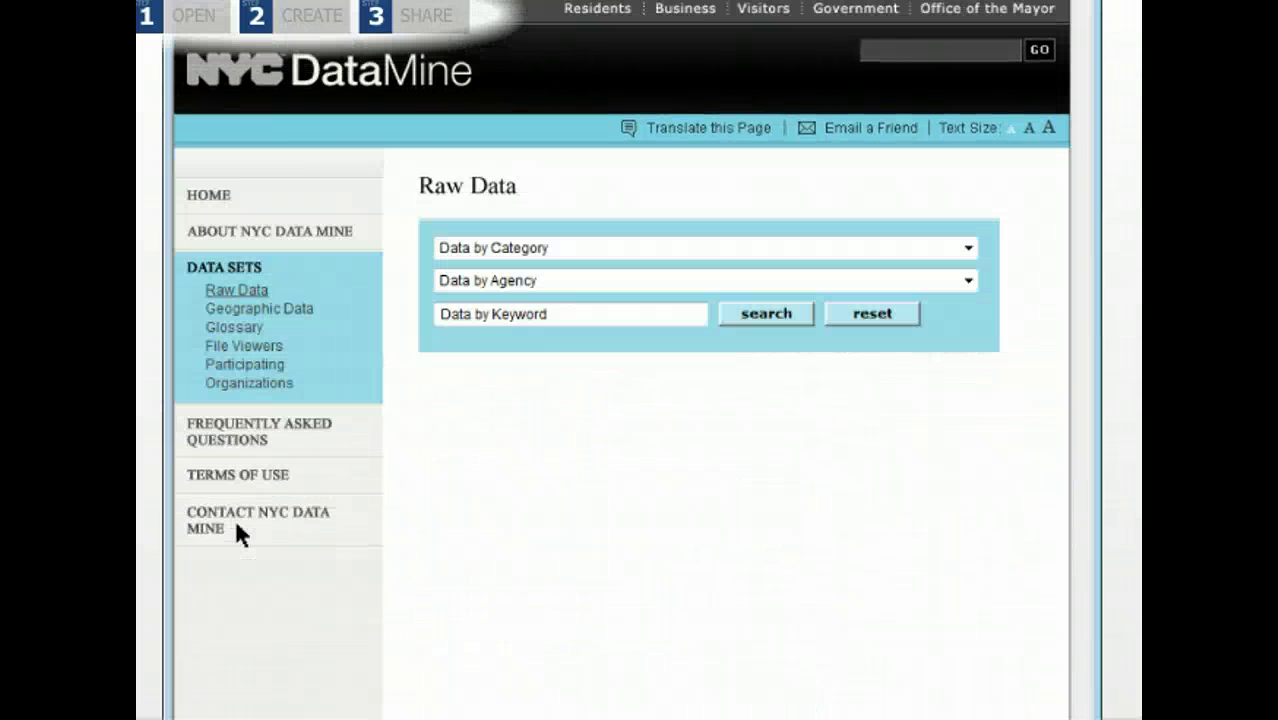
Search the NYC DataMine raw data by the keyword 'graffiti'.
click(454, 313)
text(graffiti)
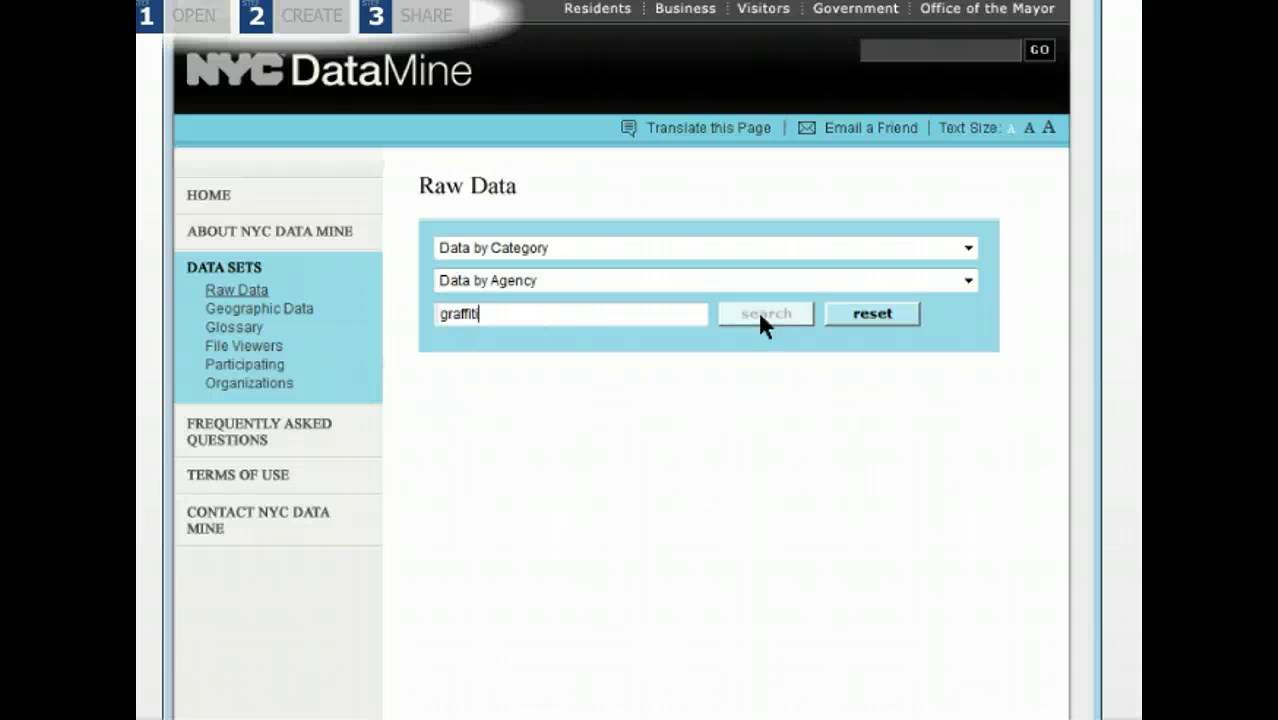
click(760, 315)
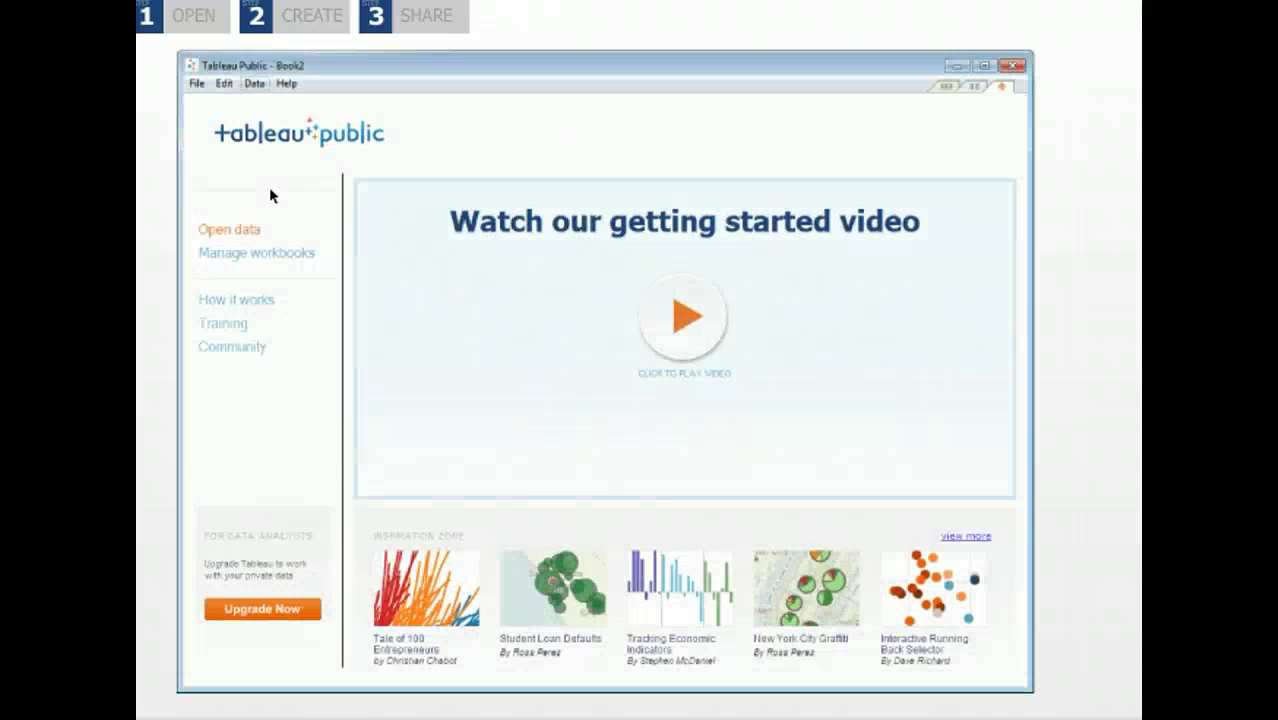
Connect Tableau Public to the NYC Graffiti csv text file as the data source.
click(229, 231)
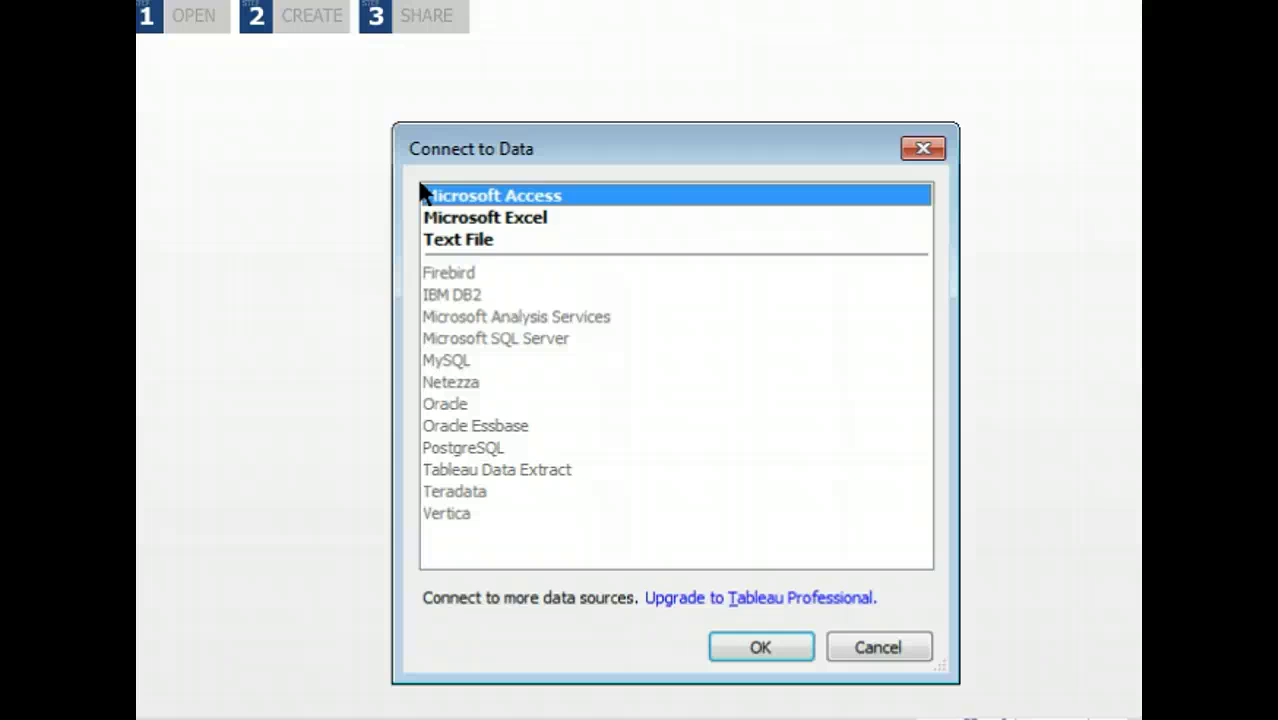
double_click(445, 240)
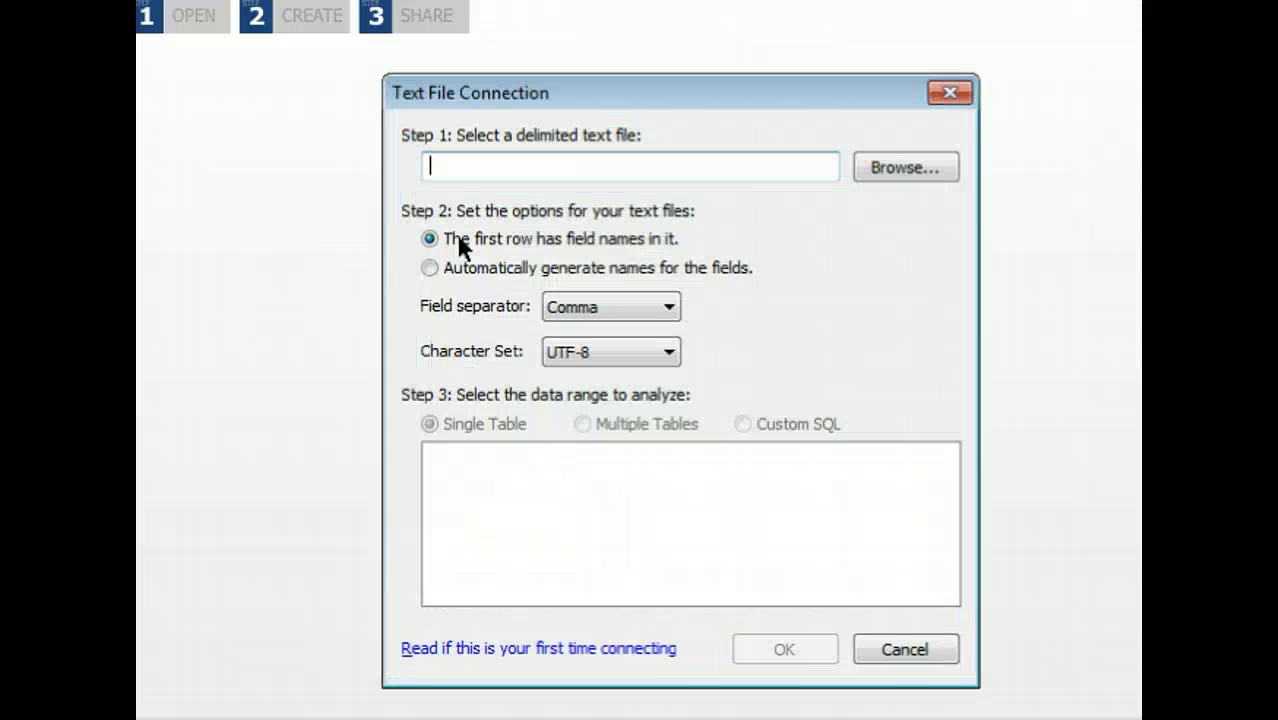
click(900, 170)
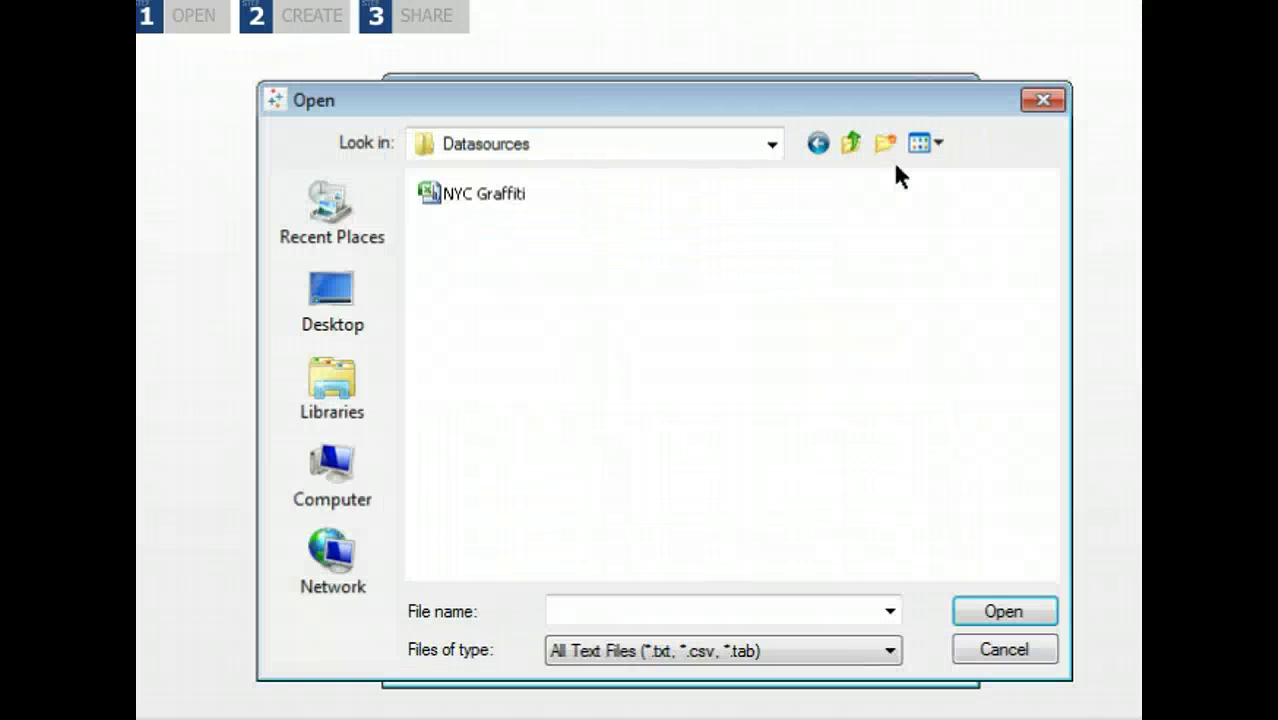
double_click(490, 194)
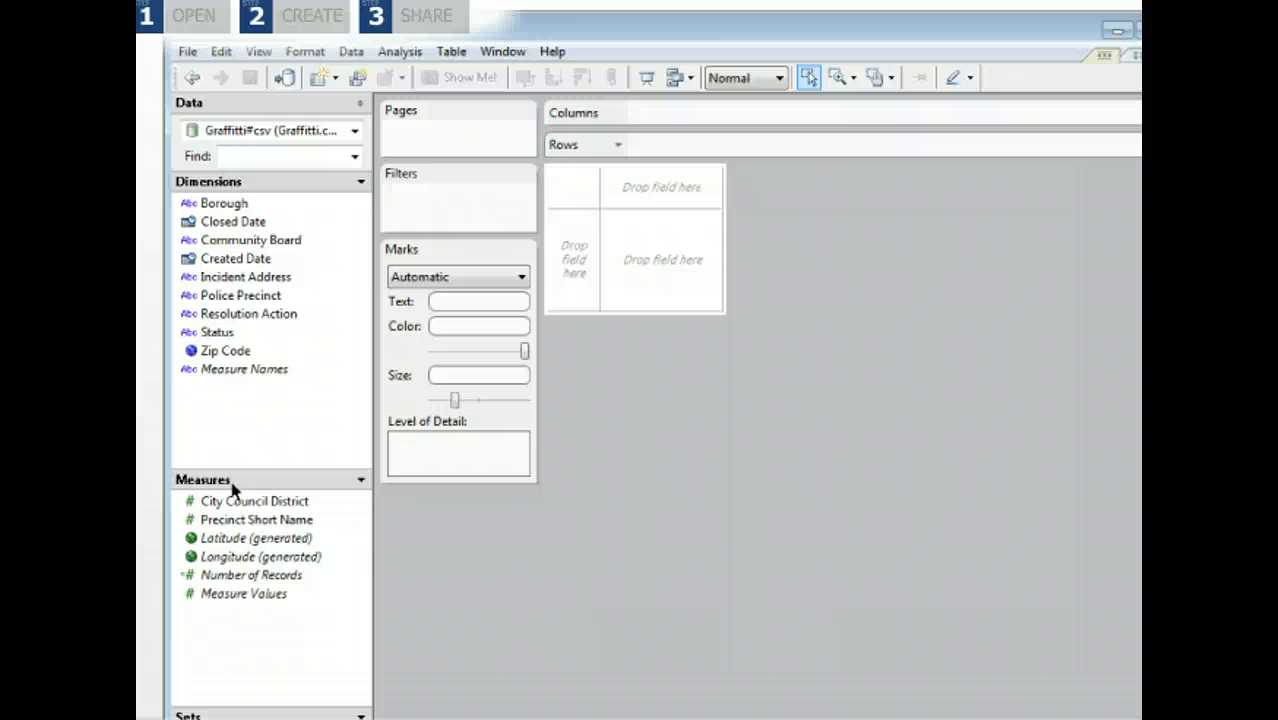
Select the Zip Code and Number of Records fields and bring up Show Me! suggestions.
click(217, 354)
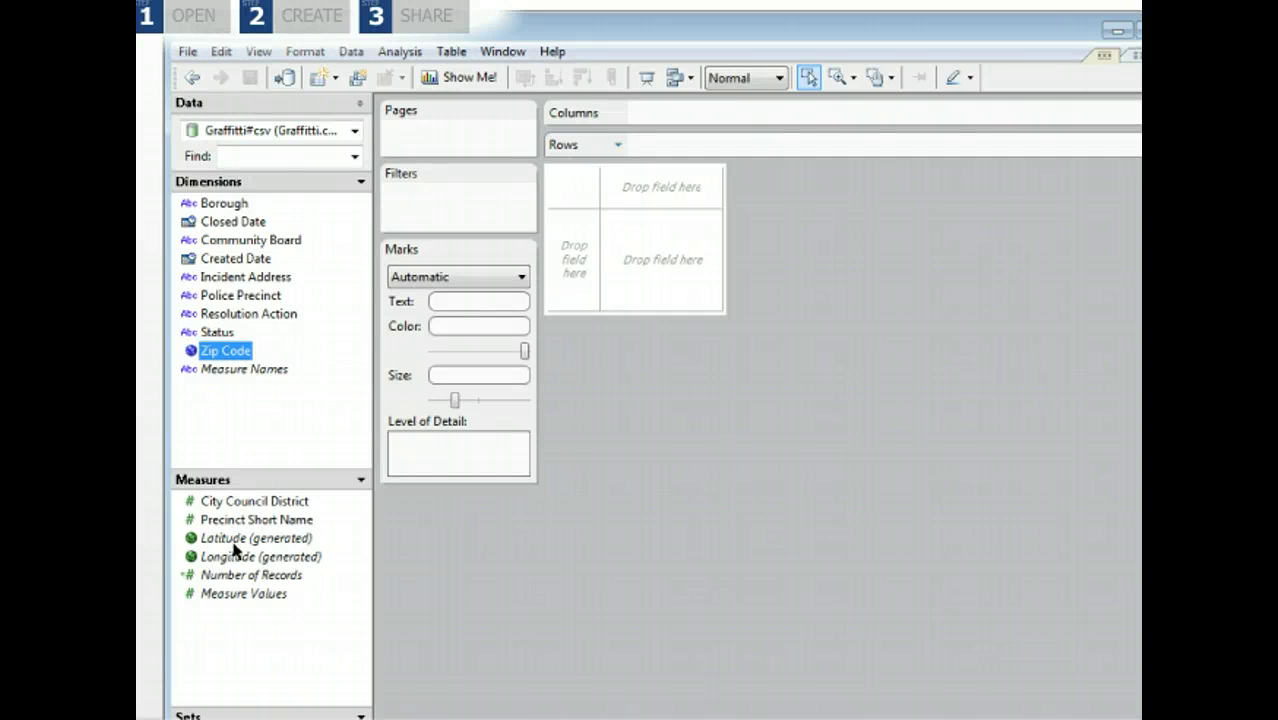
ctrl+click(240, 576)
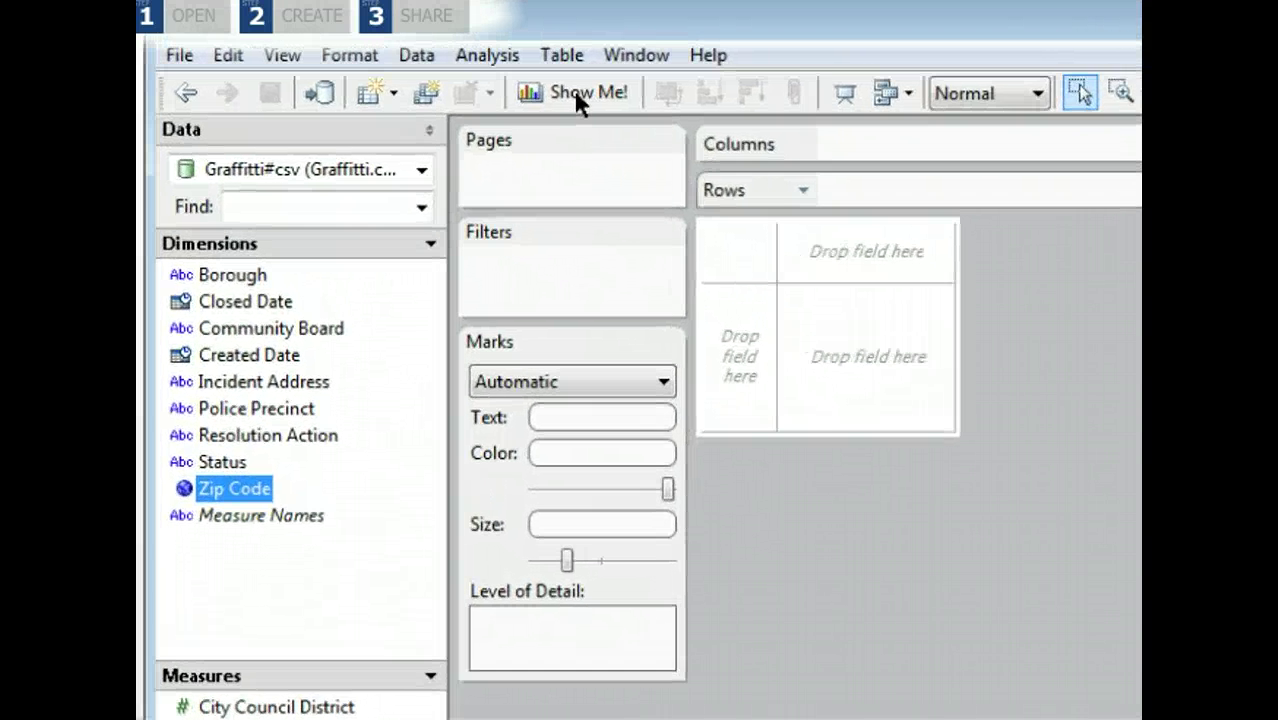
click(578, 96)
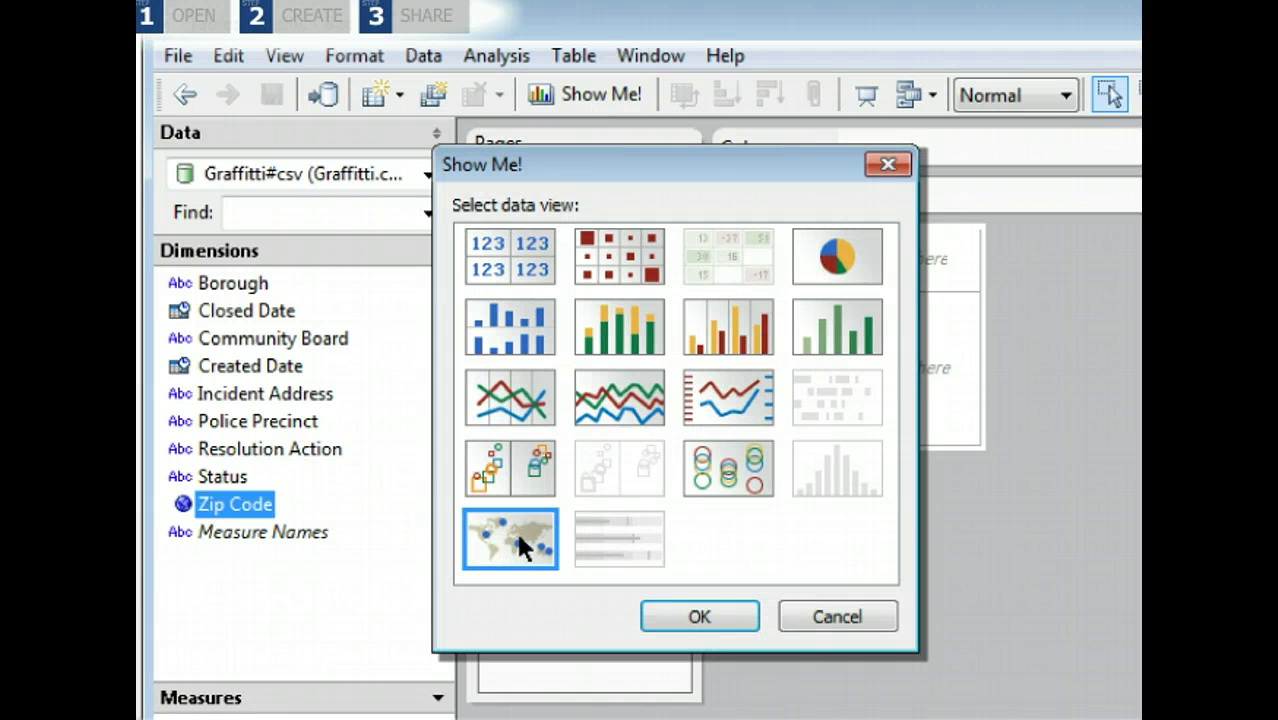
Build the zip-code bubble map, colour the circles by Borough, and show streets and highways.
click(696, 614)
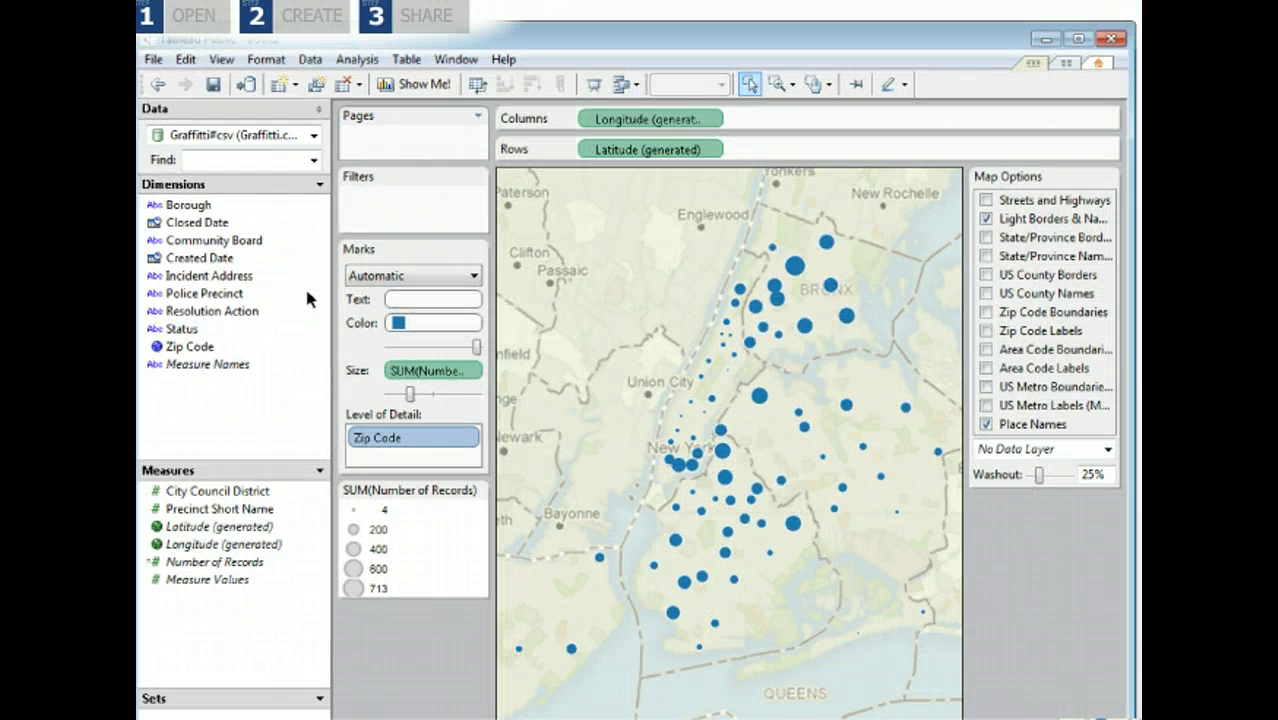
drag(194, 220, 420, 326)
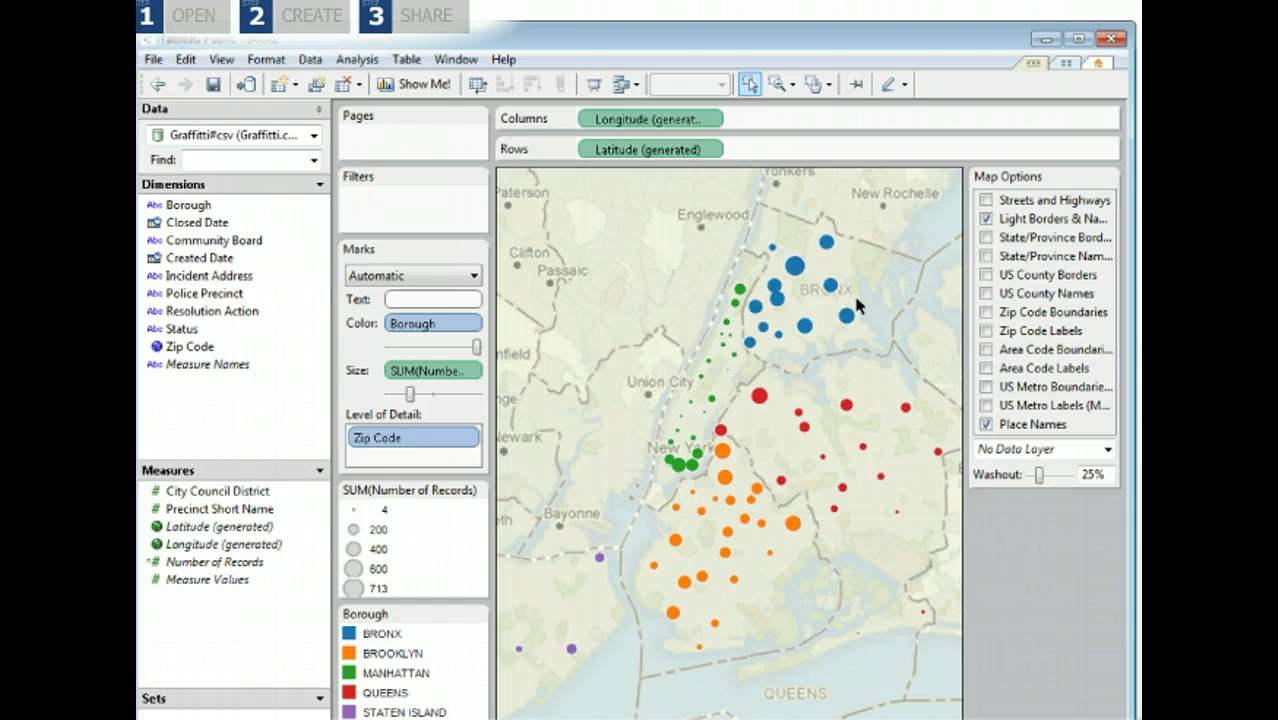
click(986, 201)
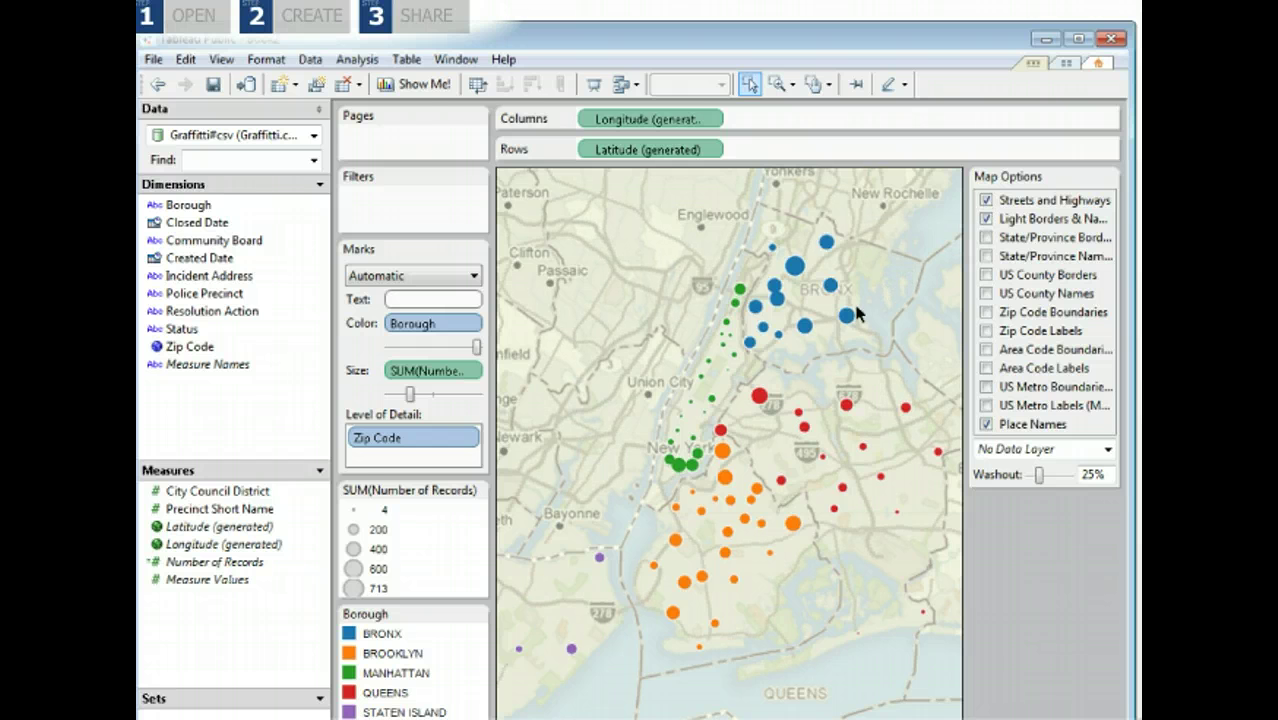
mouse_move(847, 318)
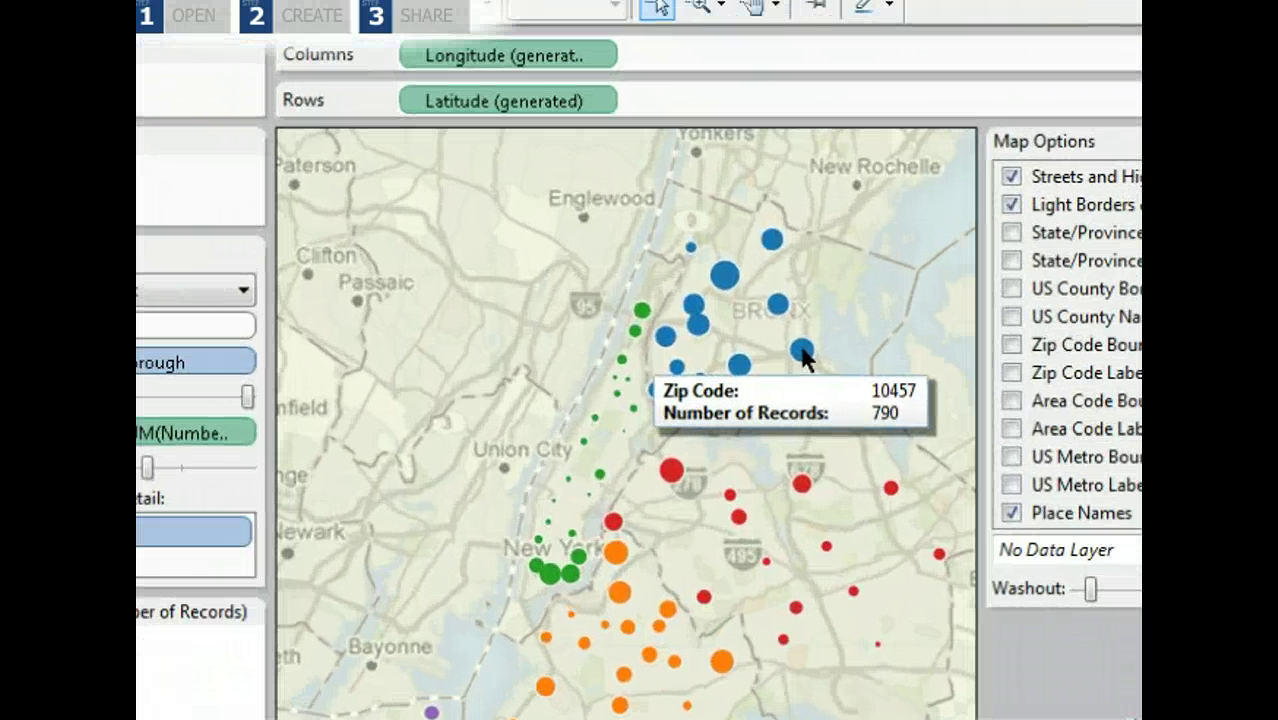
mouse_move(723, 662)
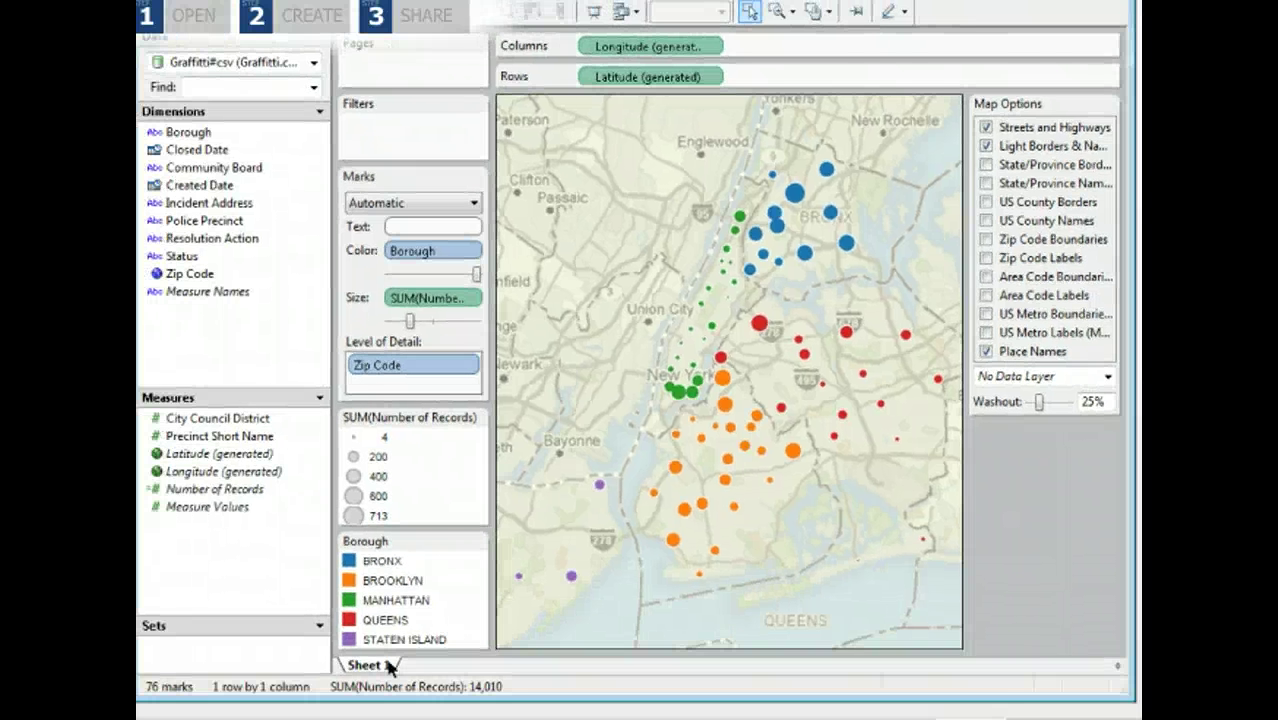
Rename Sheet 1 to 'NYC Graffiti Map', then add a blank Sheet 2 worksheet.
double_click(365, 665)
text(NYC Graffiti Map)
key(Return)
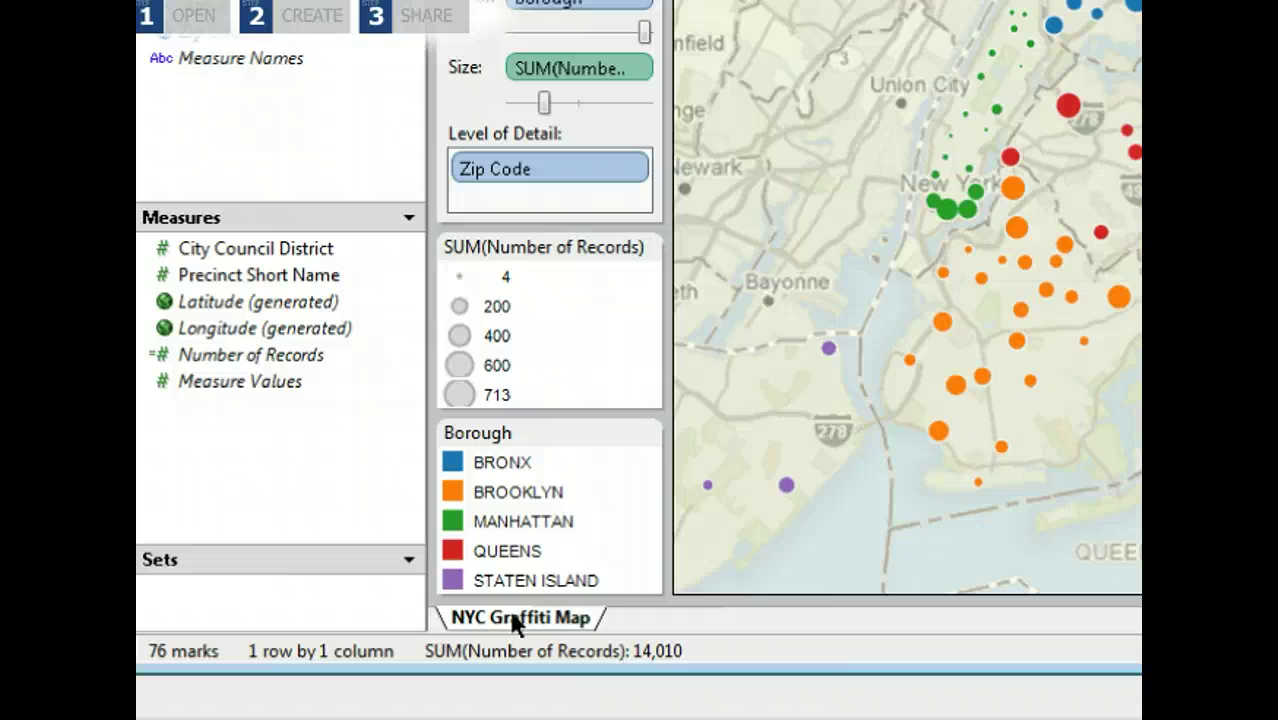
right_click(390, 667)
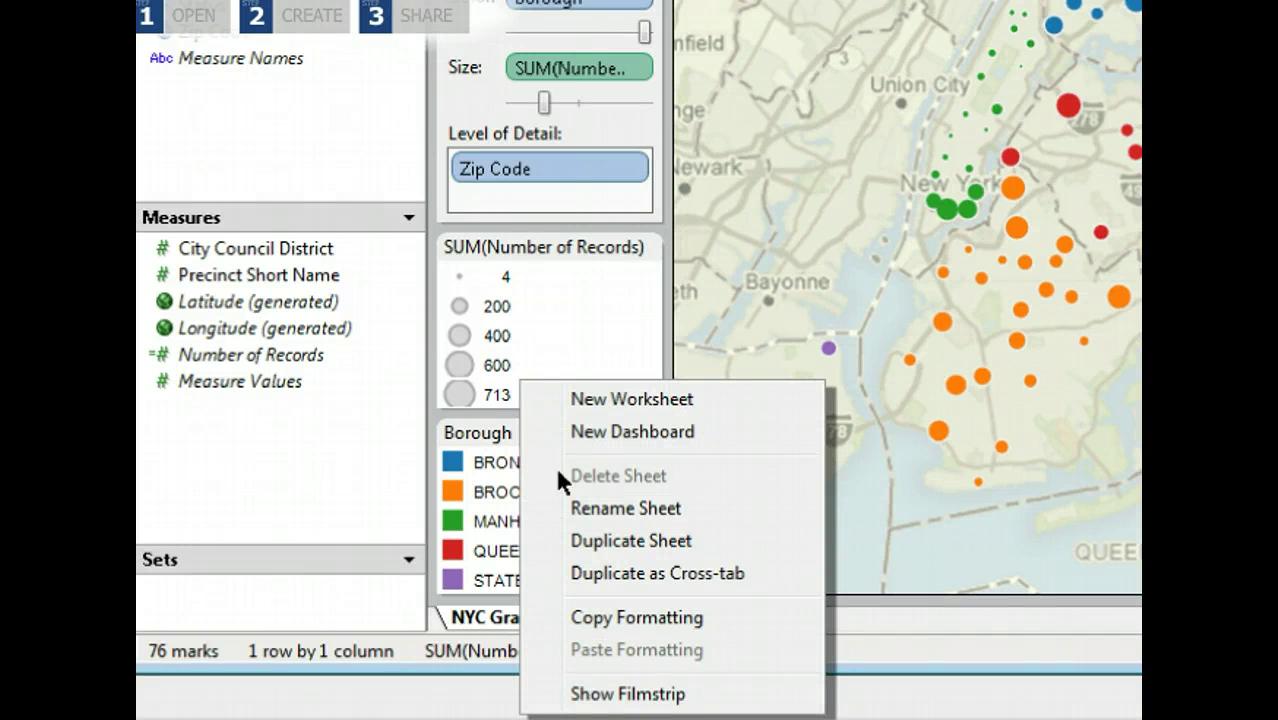
click(581, 398)
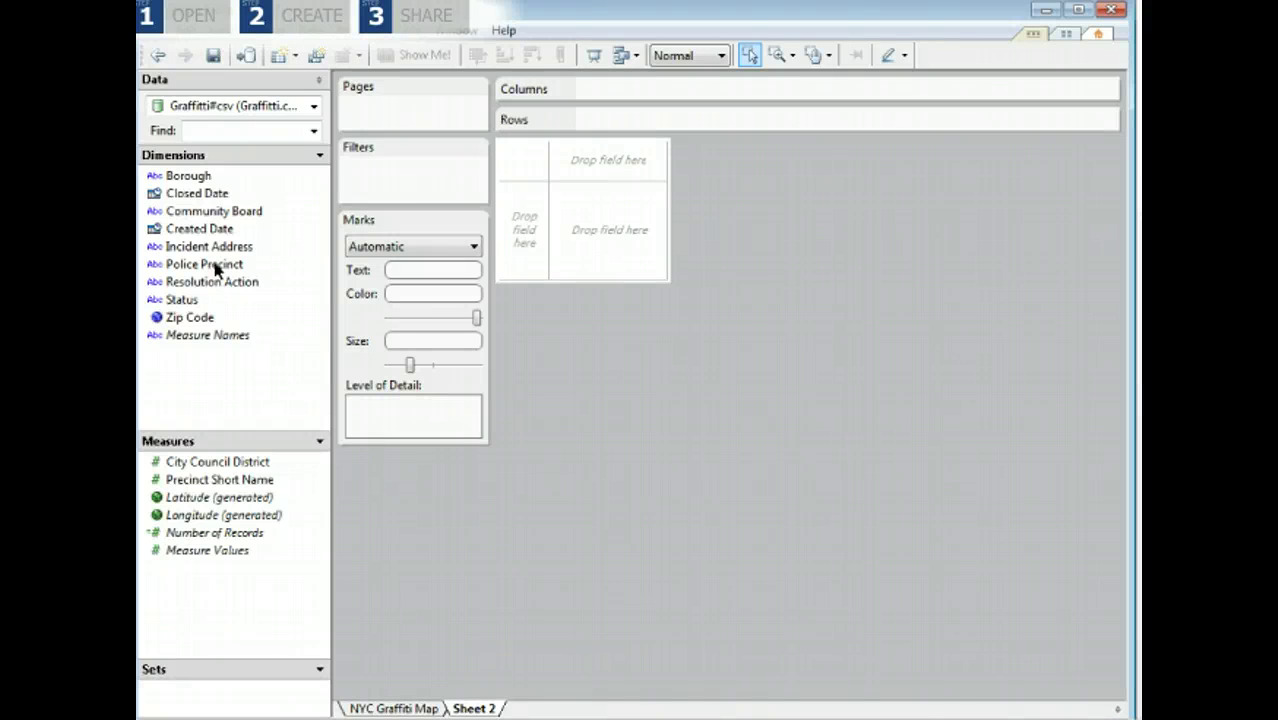
Plot Number of Records against Created Date, shown by month as 'MMMM YYYY'.
drag(195, 230, 598, 91)
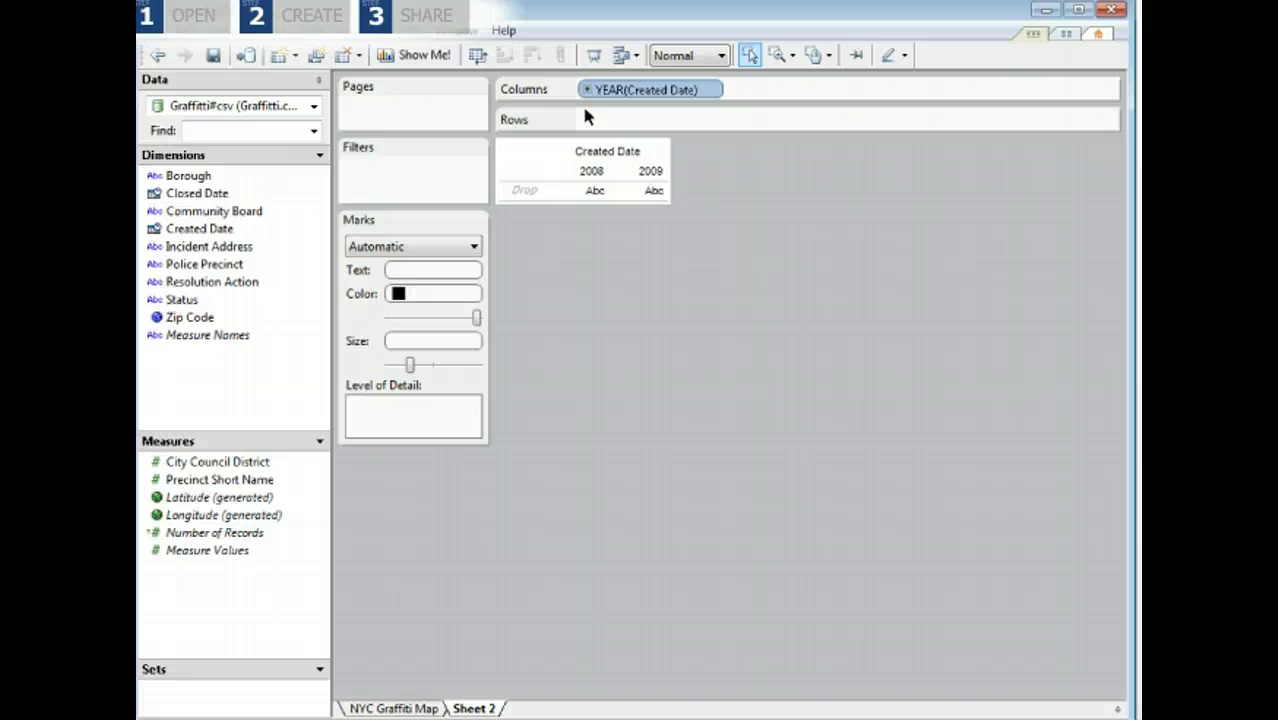
drag(212, 533, 582, 128)
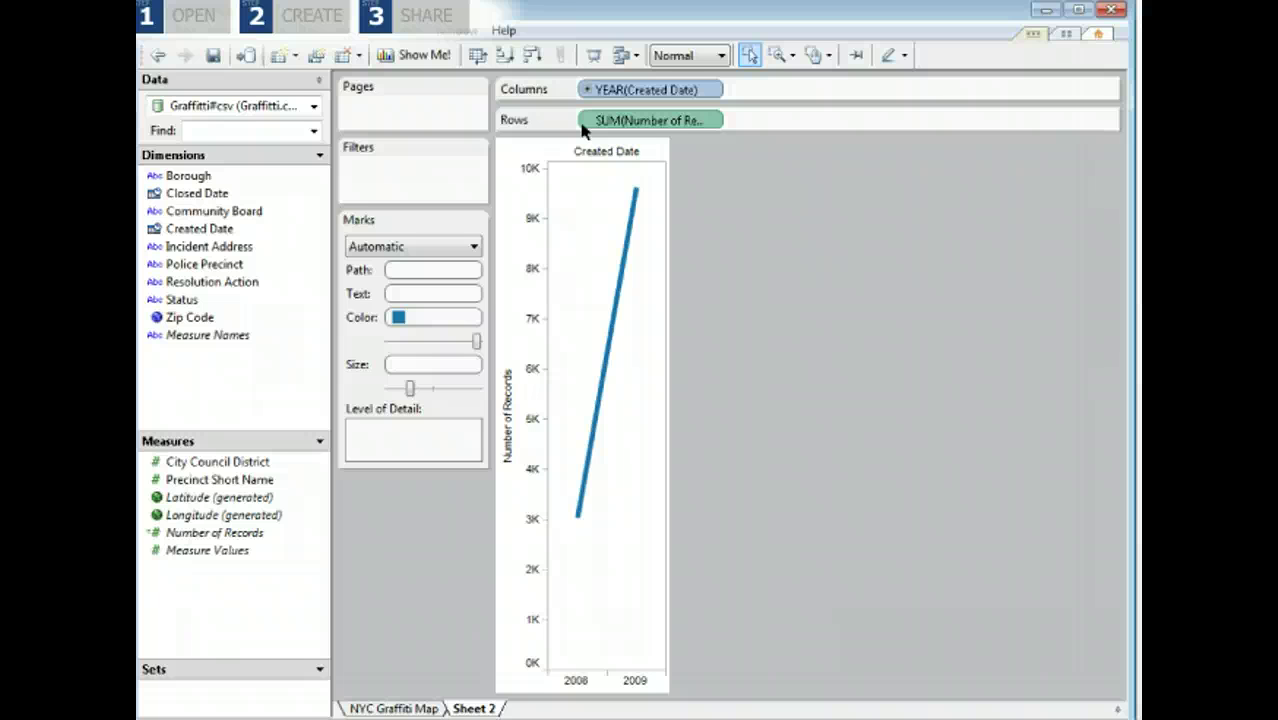
right_click(651, 91)
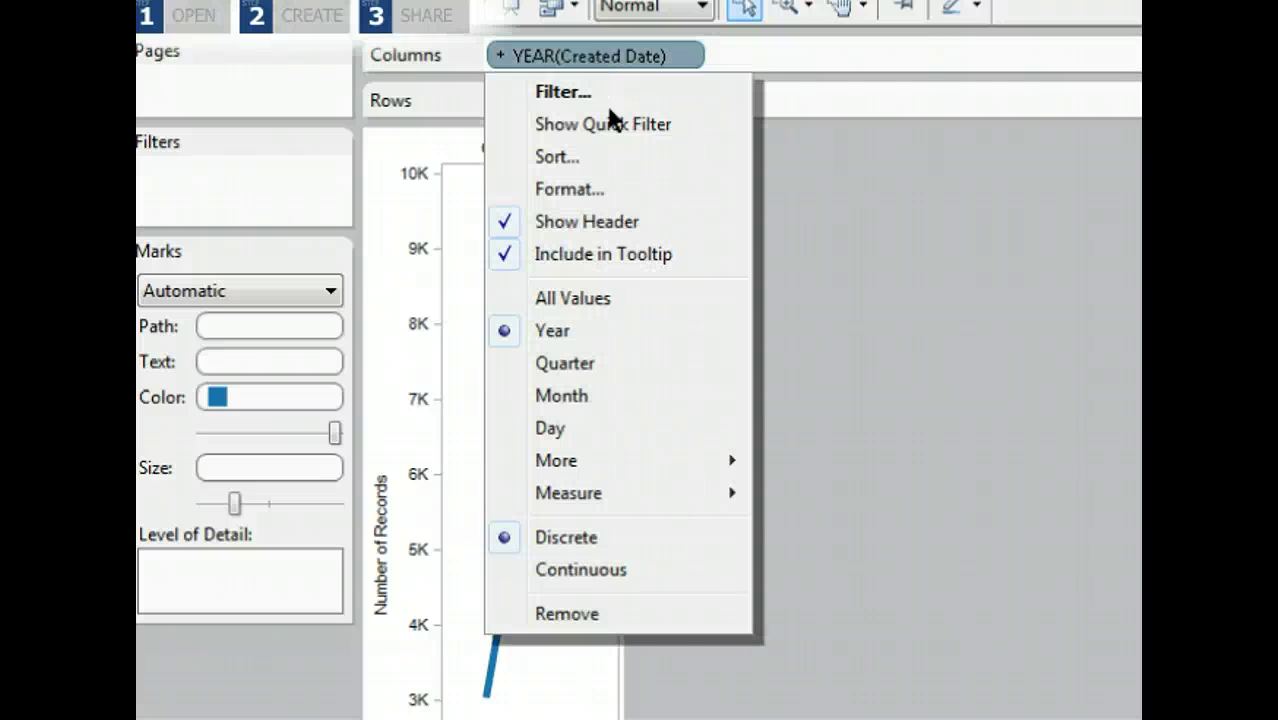
mouse_move(705, 463)
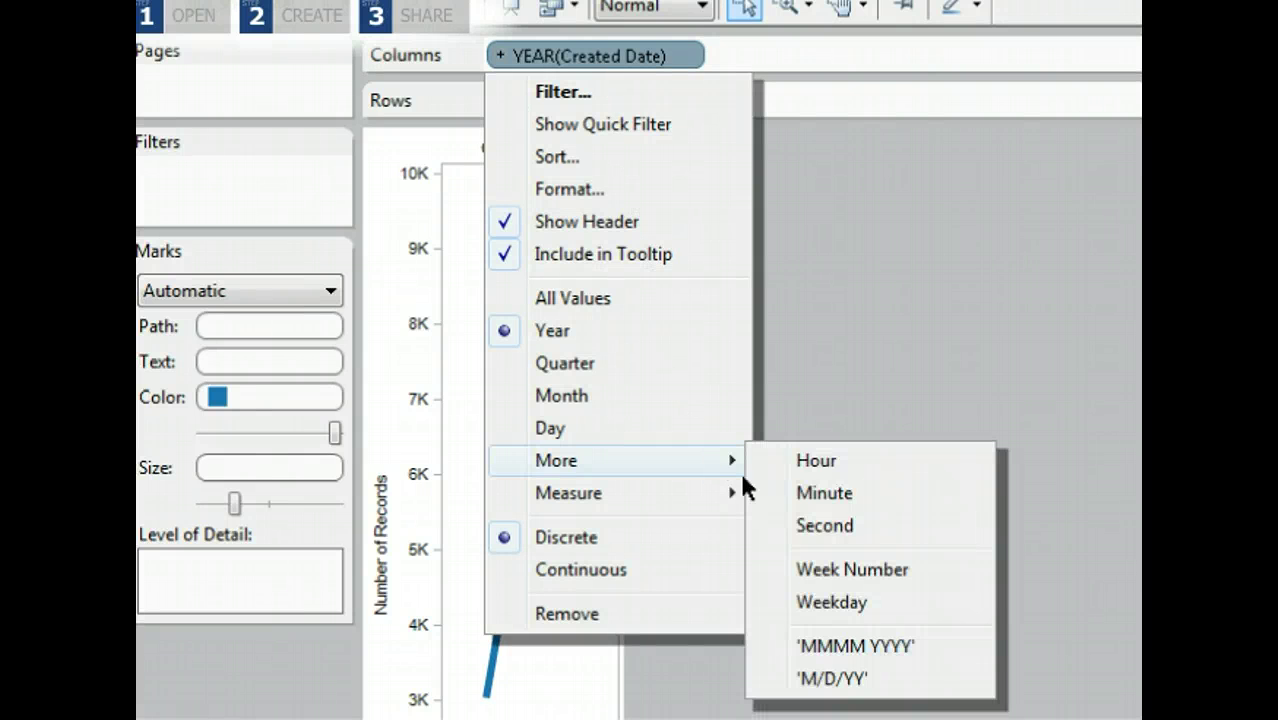
click(848, 648)
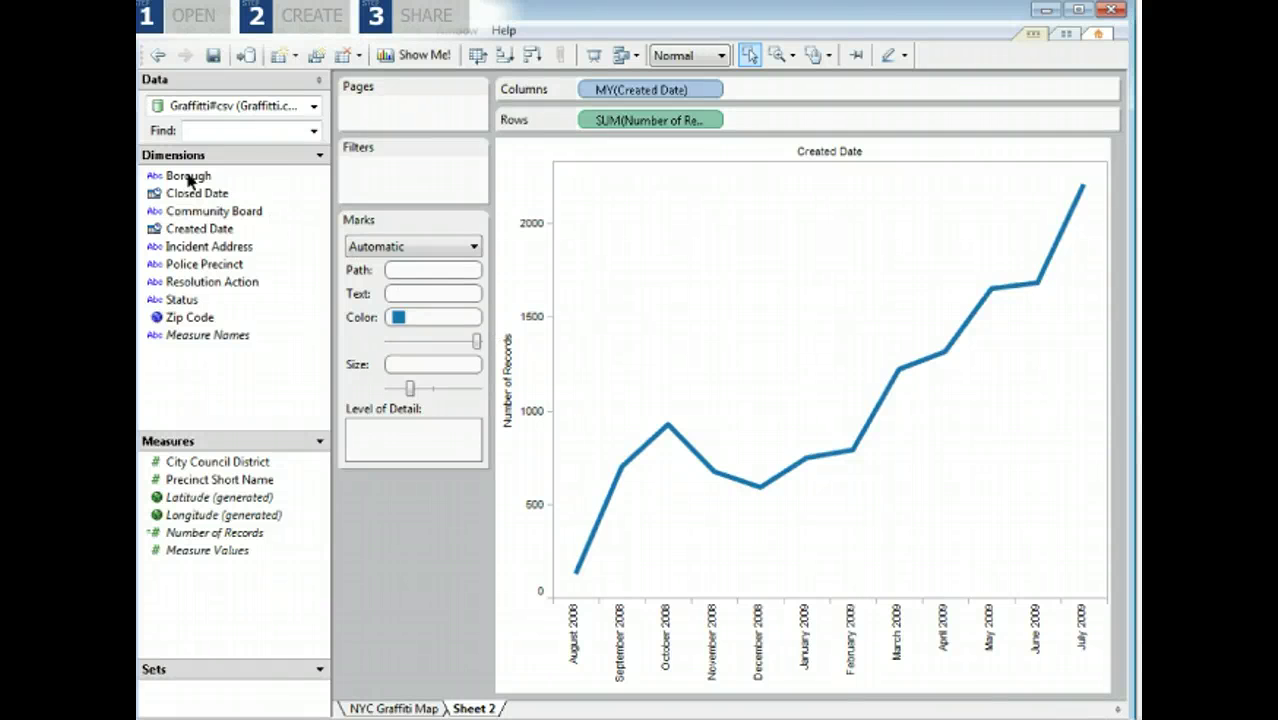
Colour the trend by Borough into five lines, briefly highlighting the BRONX line.
drag(188, 178, 420, 318)
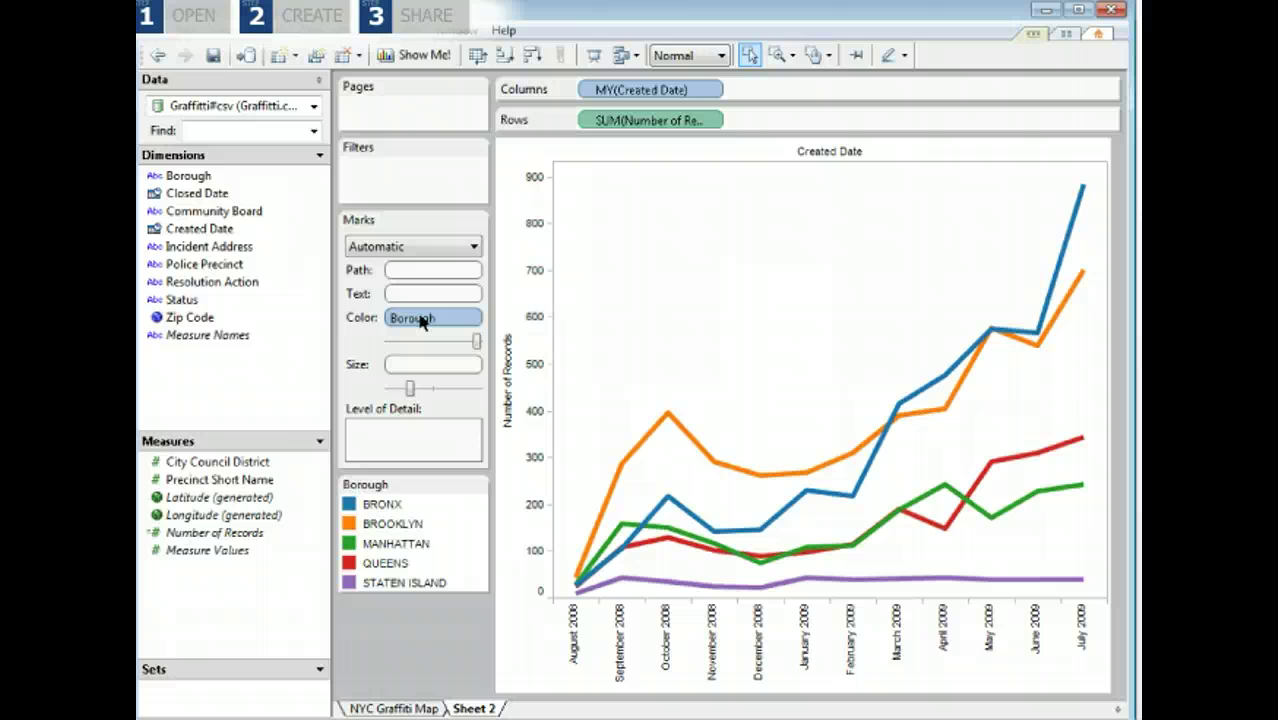
click(381, 506)
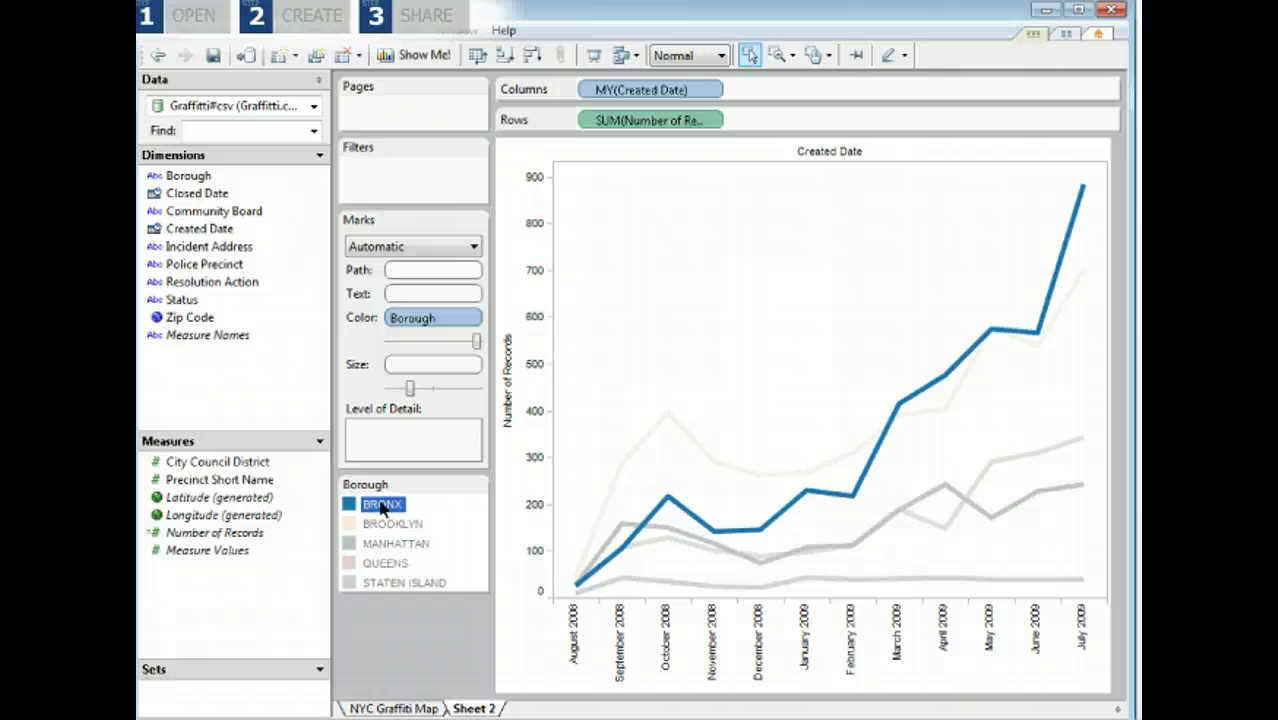
click(381, 508)
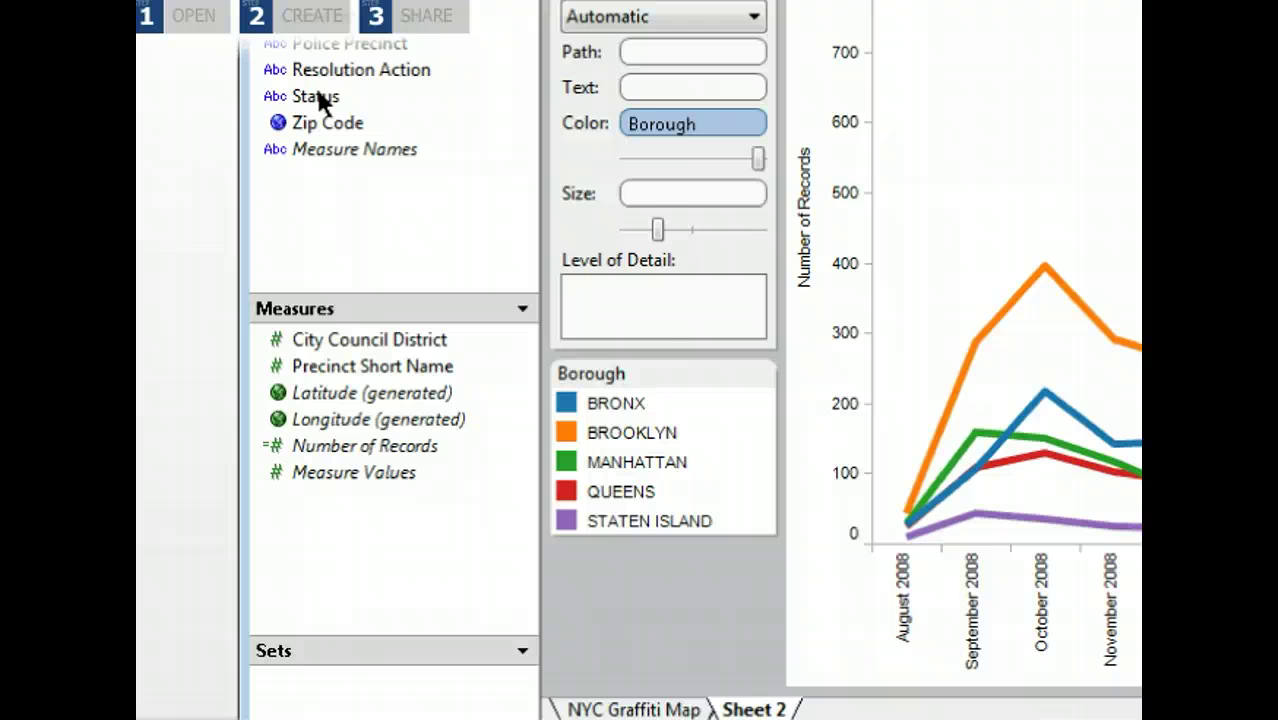
Add a Status quick filter keeping only Pending, and rename the sheet 'NYC Graffiti Trends'.
right_click(318, 98)
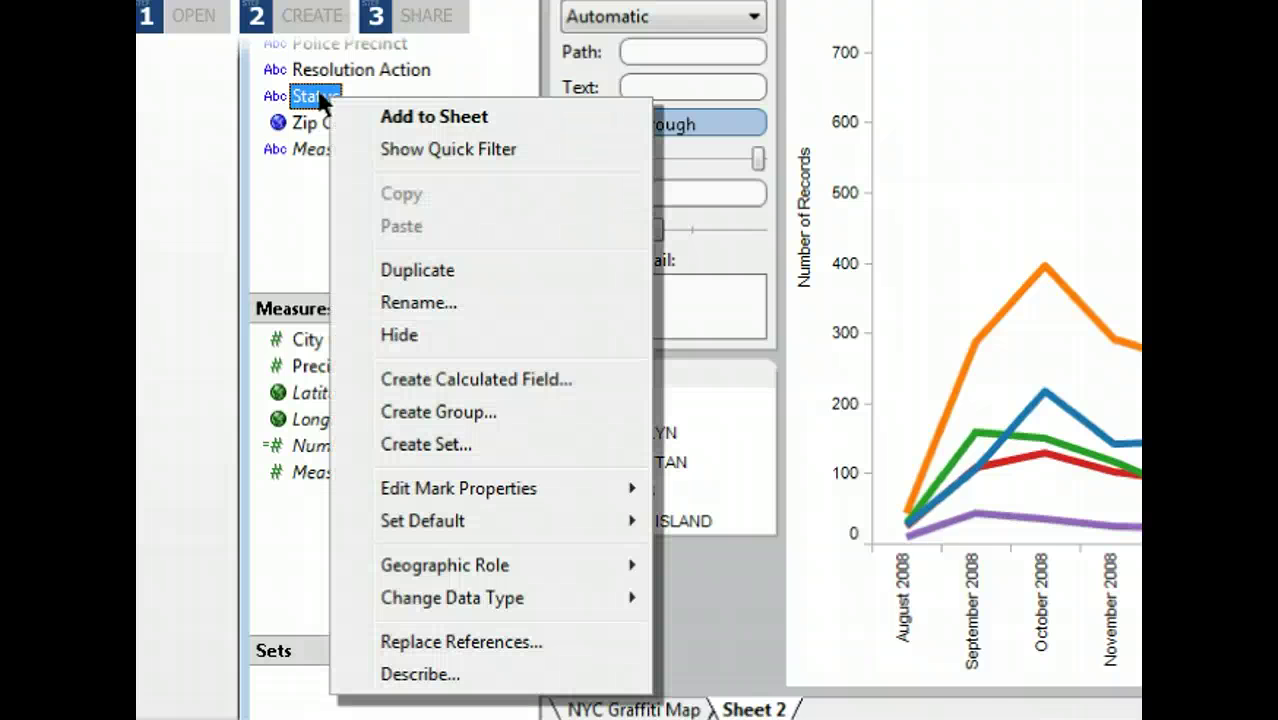
click(431, 149)
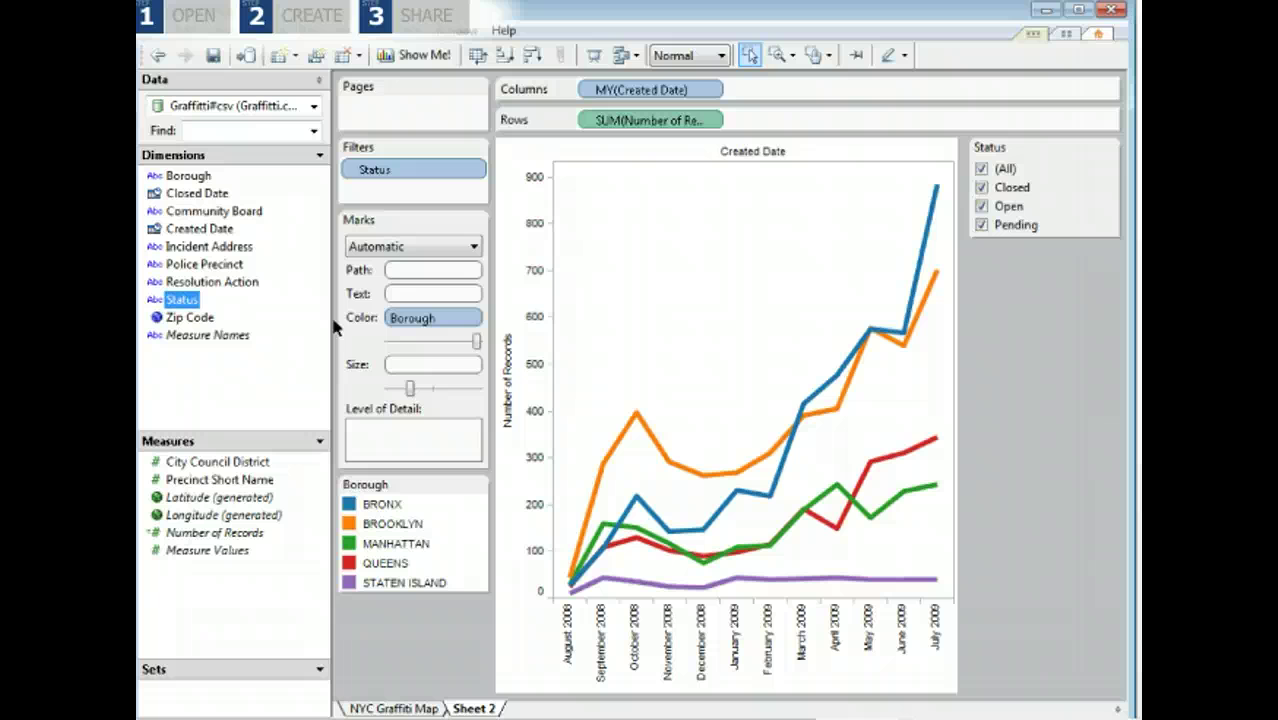
click(982, 226)
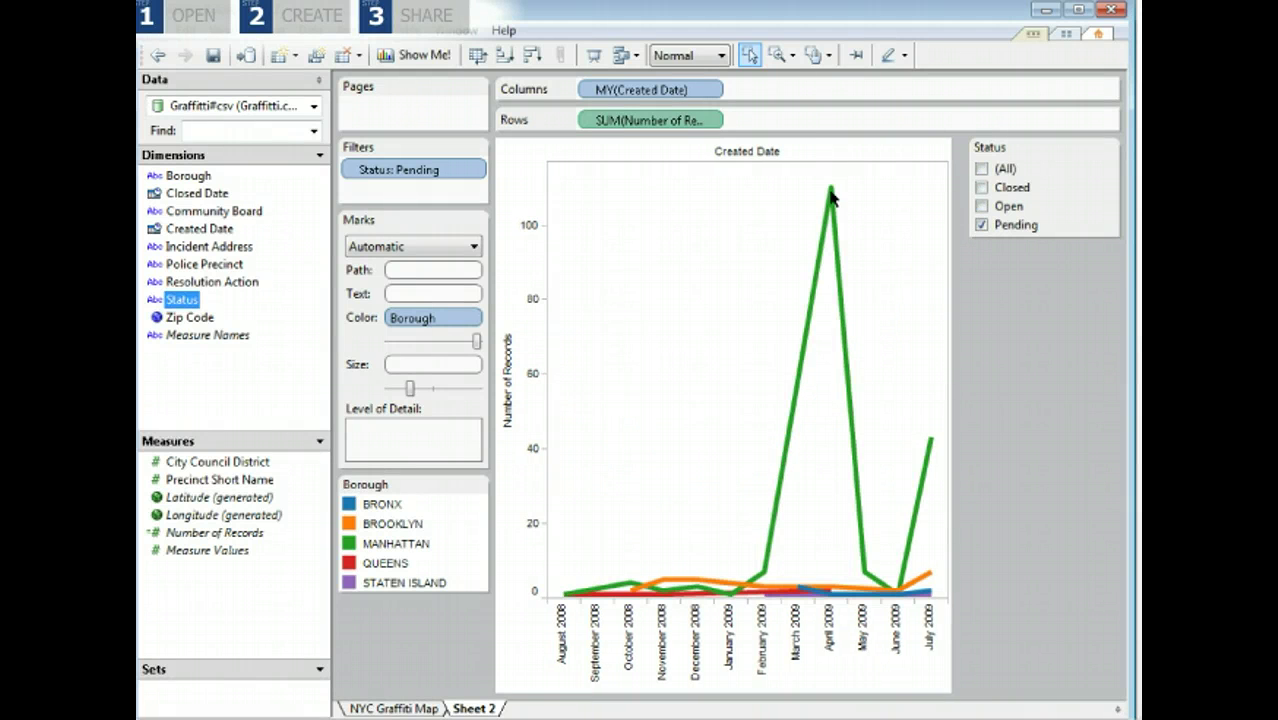
mouse_move(831, 195)
double_click(474, 708)
text(NYC Gra)
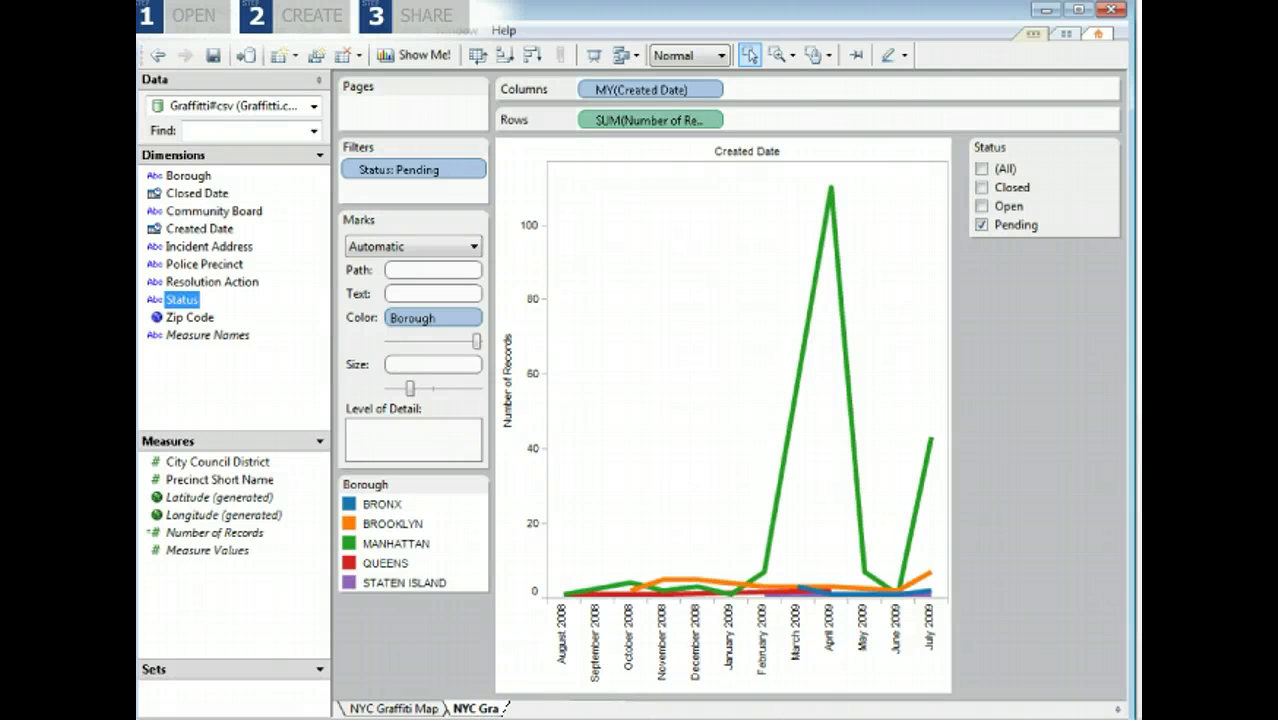
text(ffiti Trends)
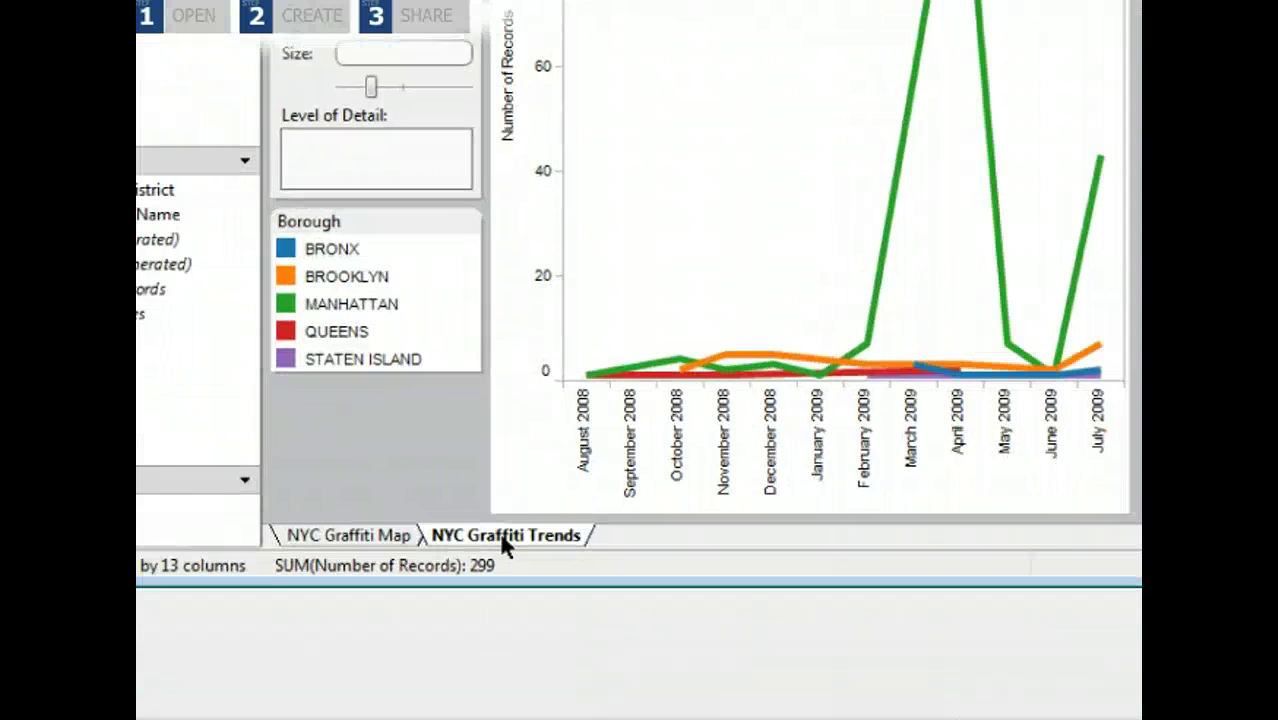
Start Dashboard 1 and place NYC Graffiti Map above the NYC Graffiti Trends chart.
right_click(505, 709)
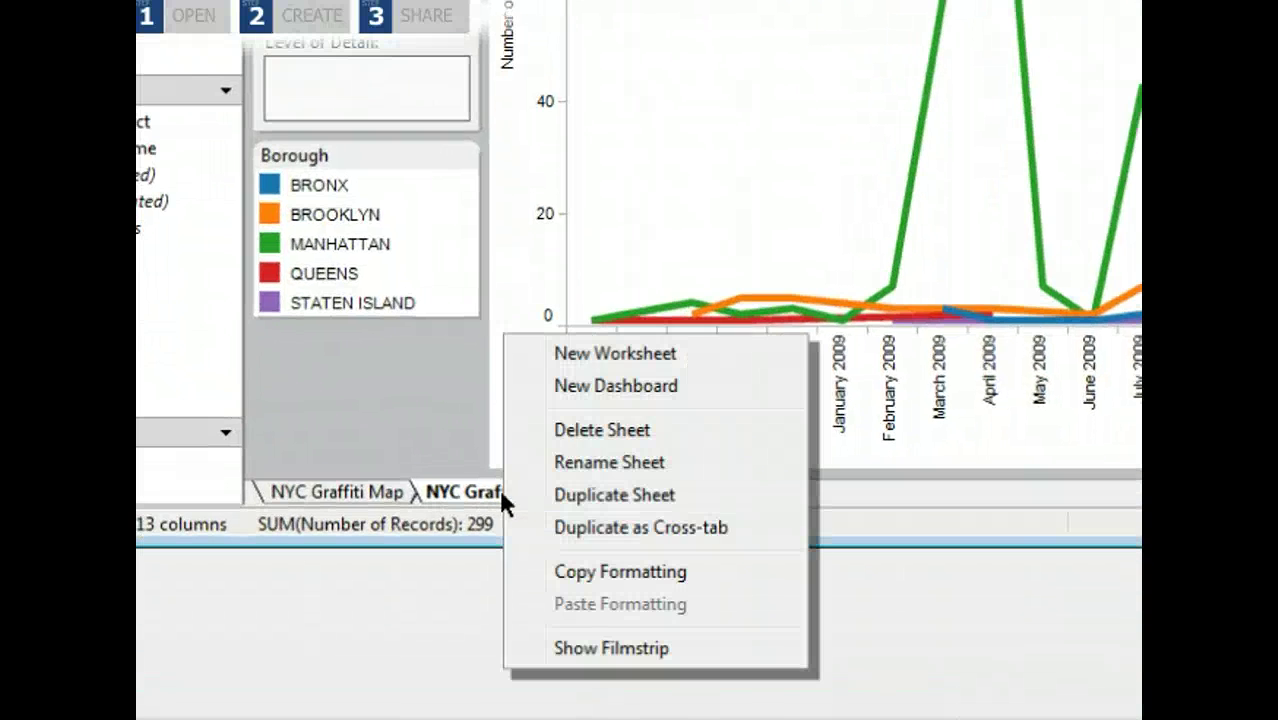
click(616, 386)
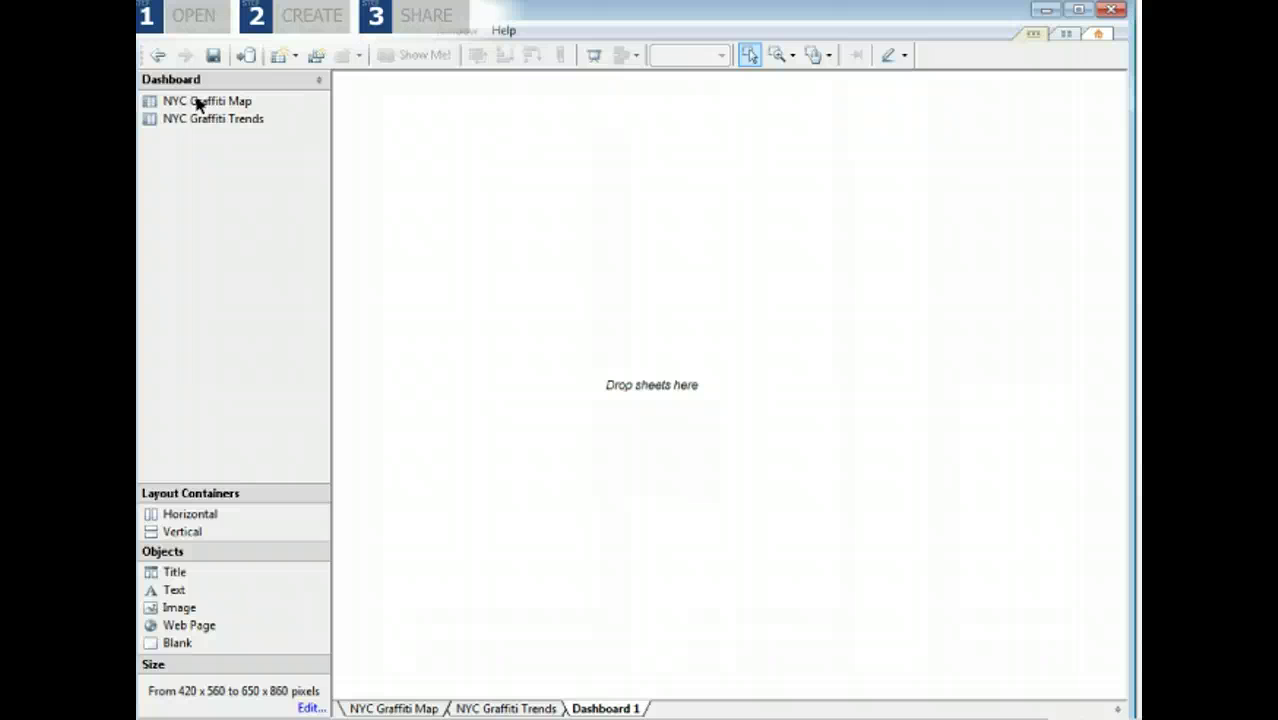
drag(198, 104, 399, 130)
click(212, 119)
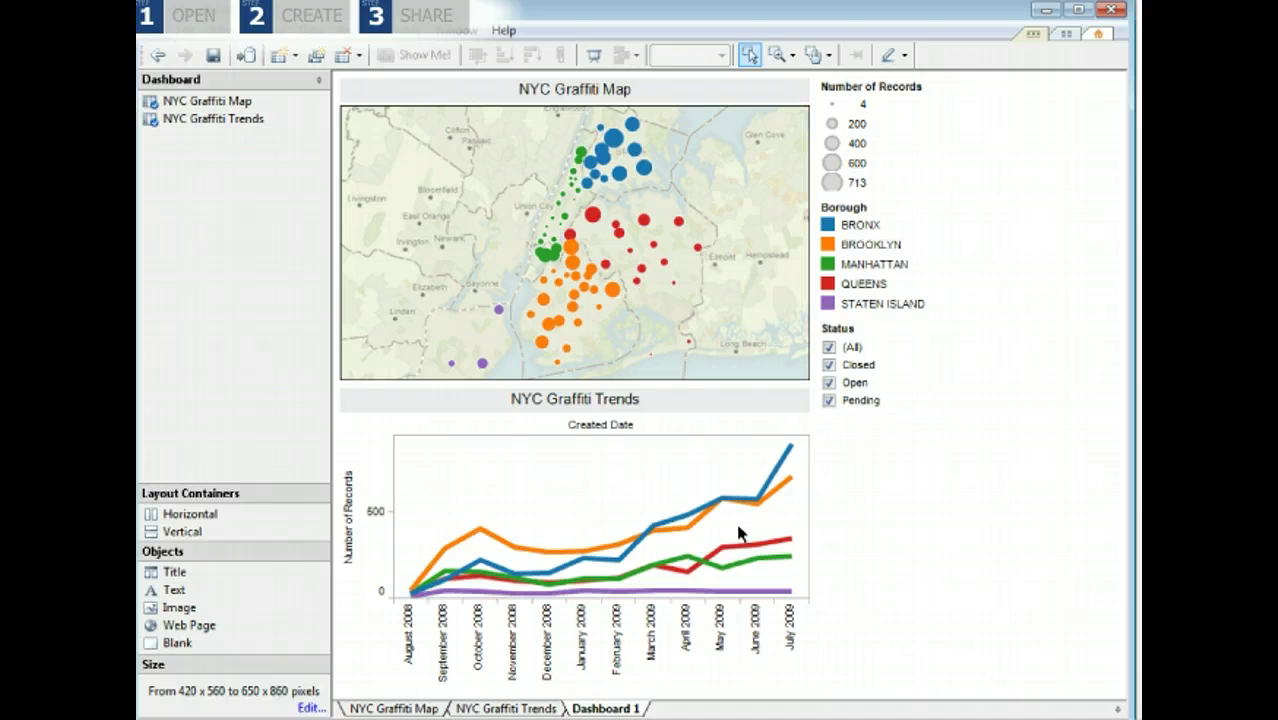
Make the Status filter global so it applies to all sheets.
mouse_move(957, 336)
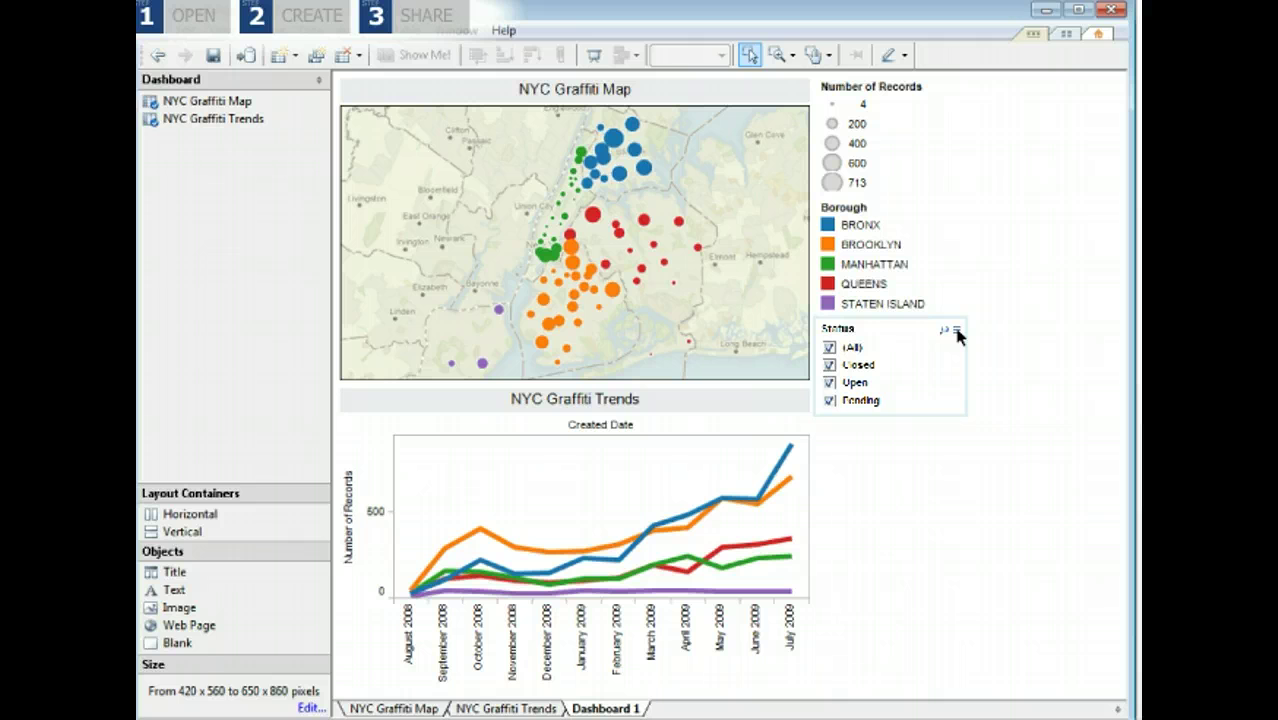
click(957, 336)
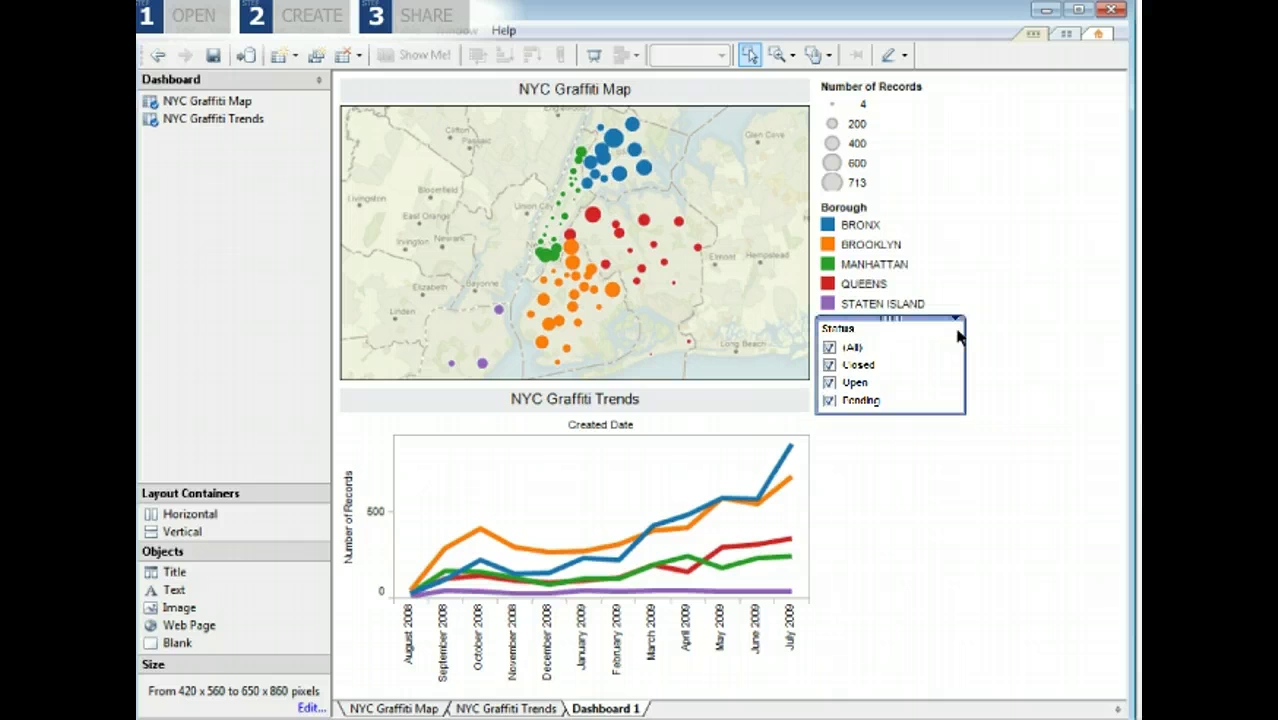
click(957, 326)
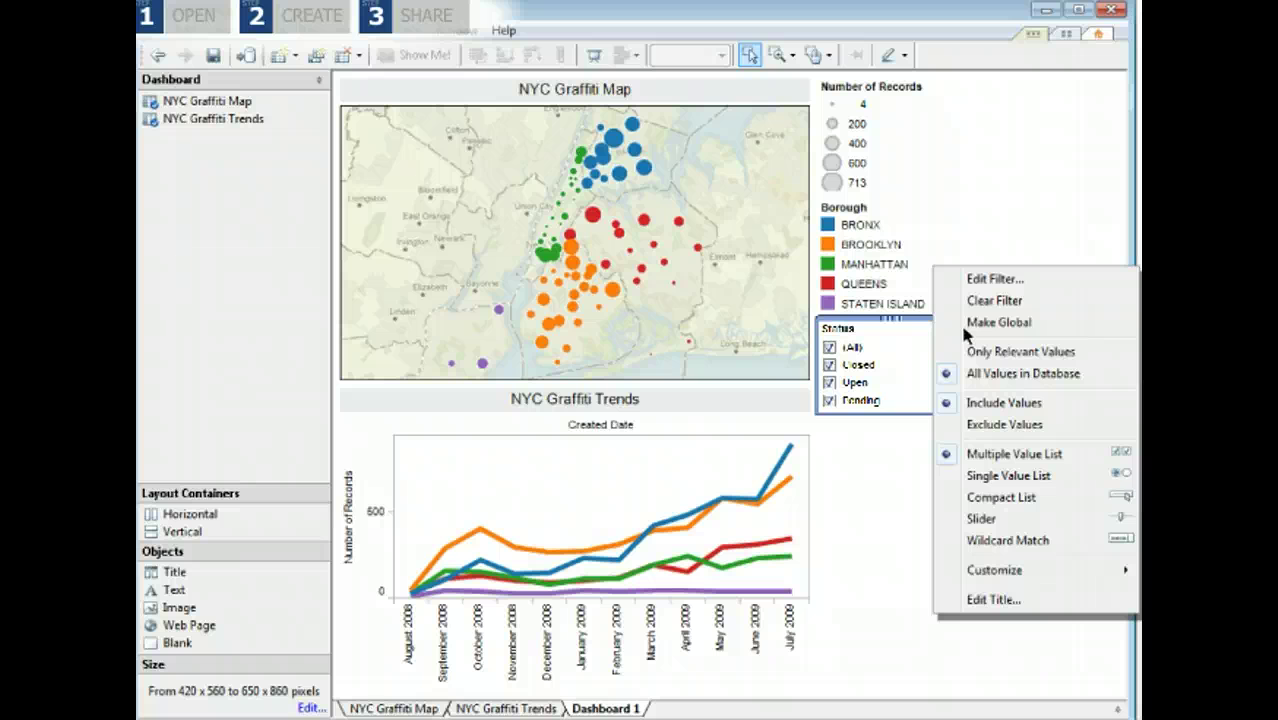
click(987, 325)
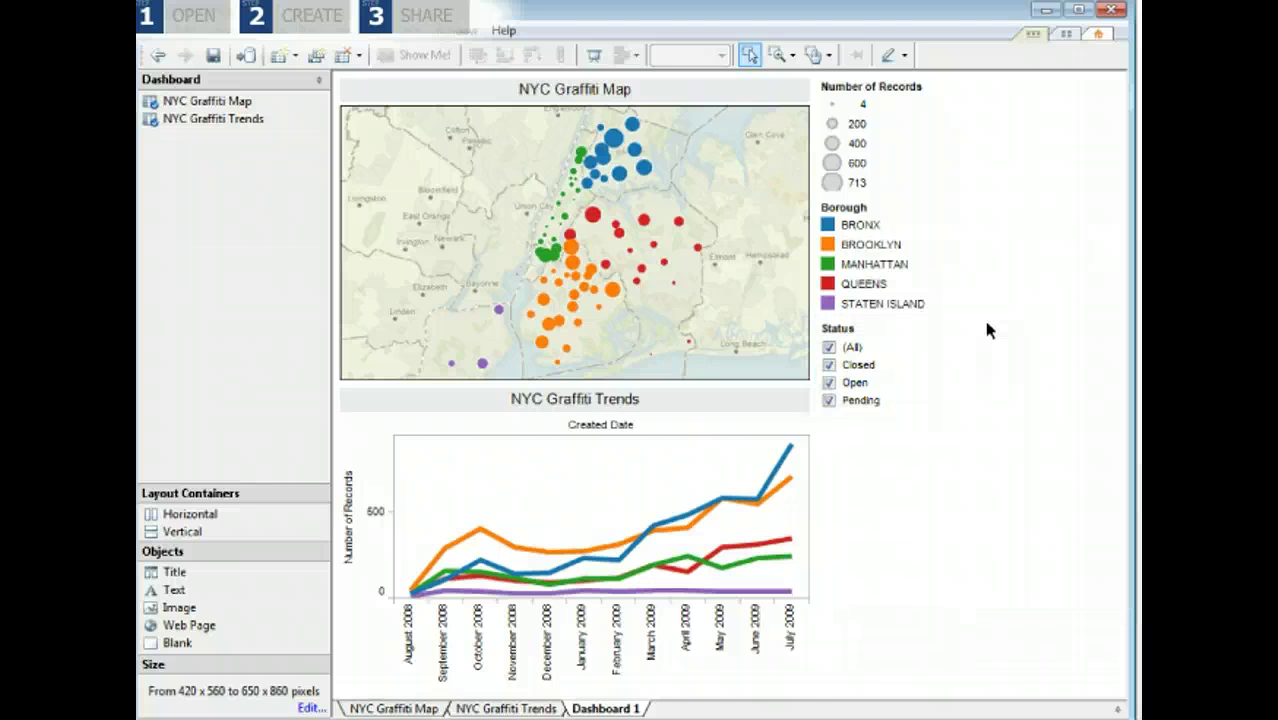
Test the filter by showing only Pending, then restore all statuses with (All).
click(829, 400)
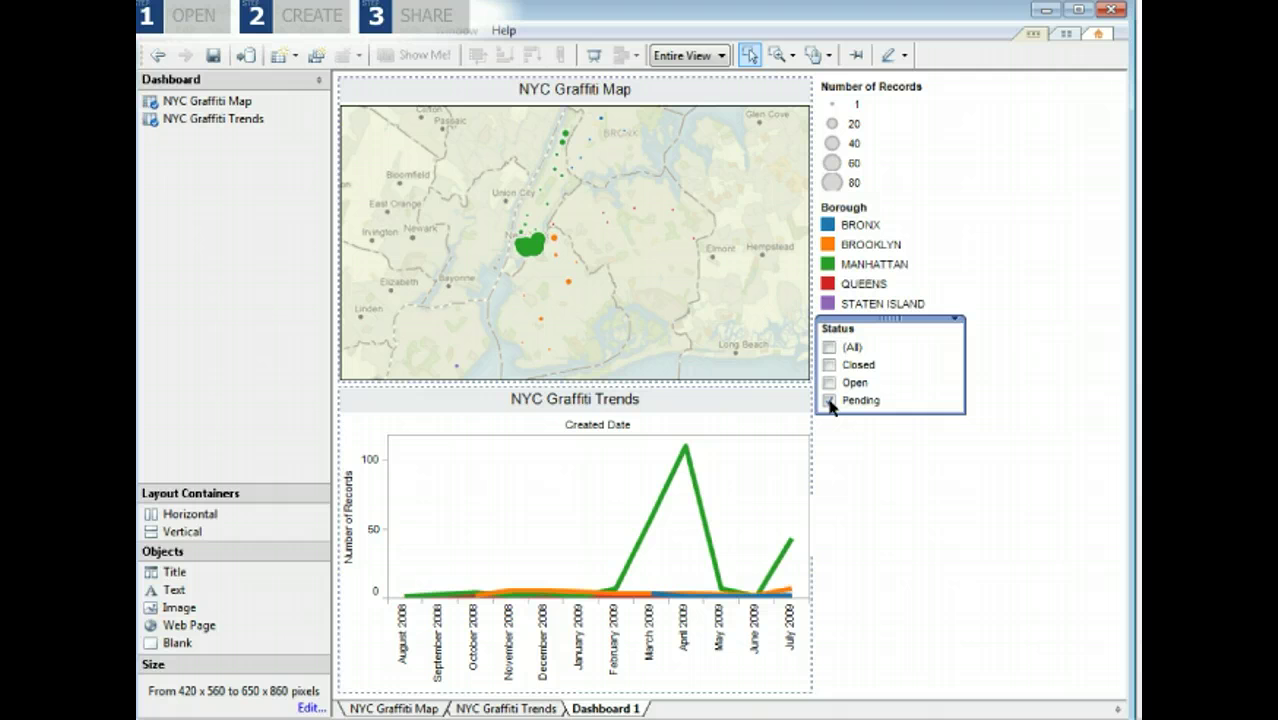
click(866, 436)
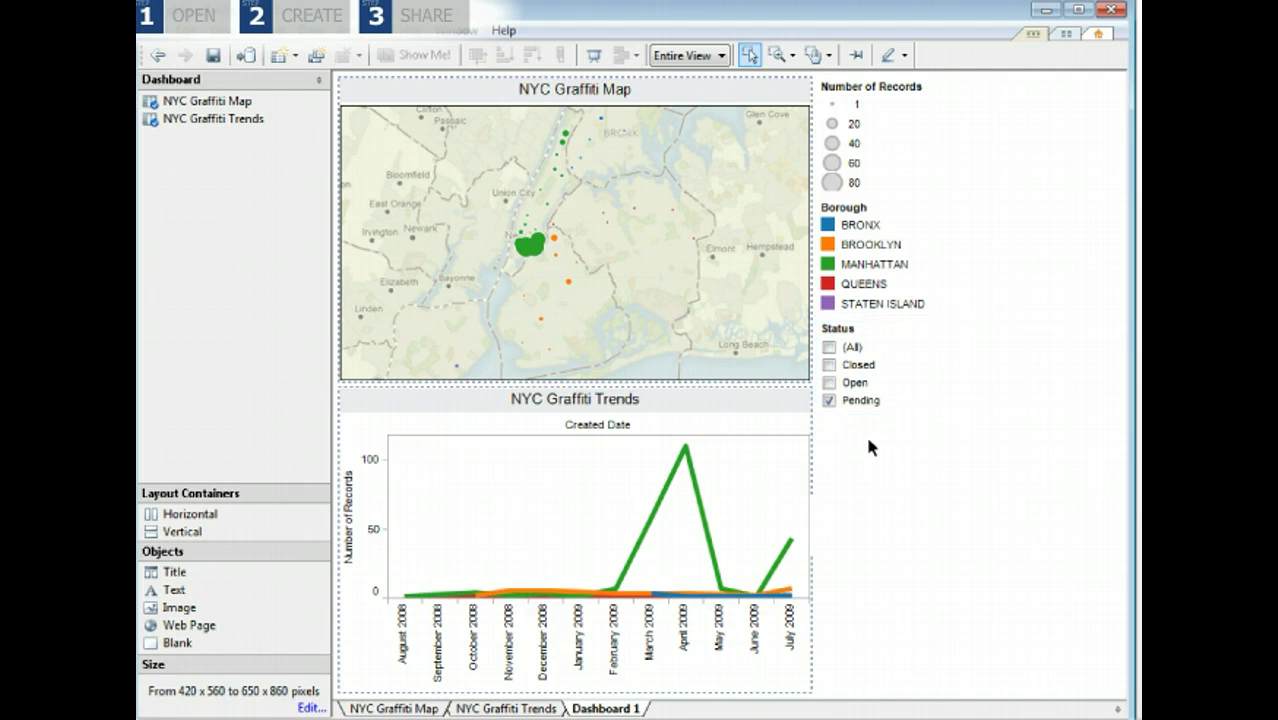
mouse_move(685, 451)
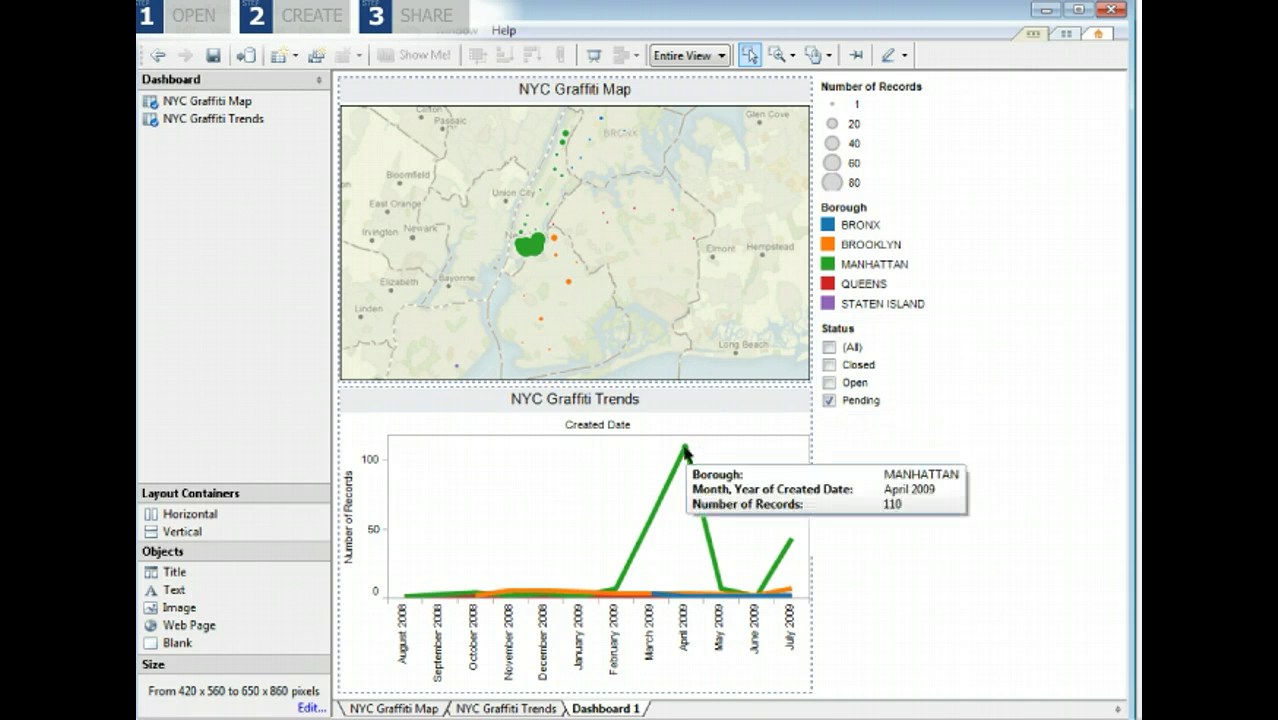
click(827, 347)
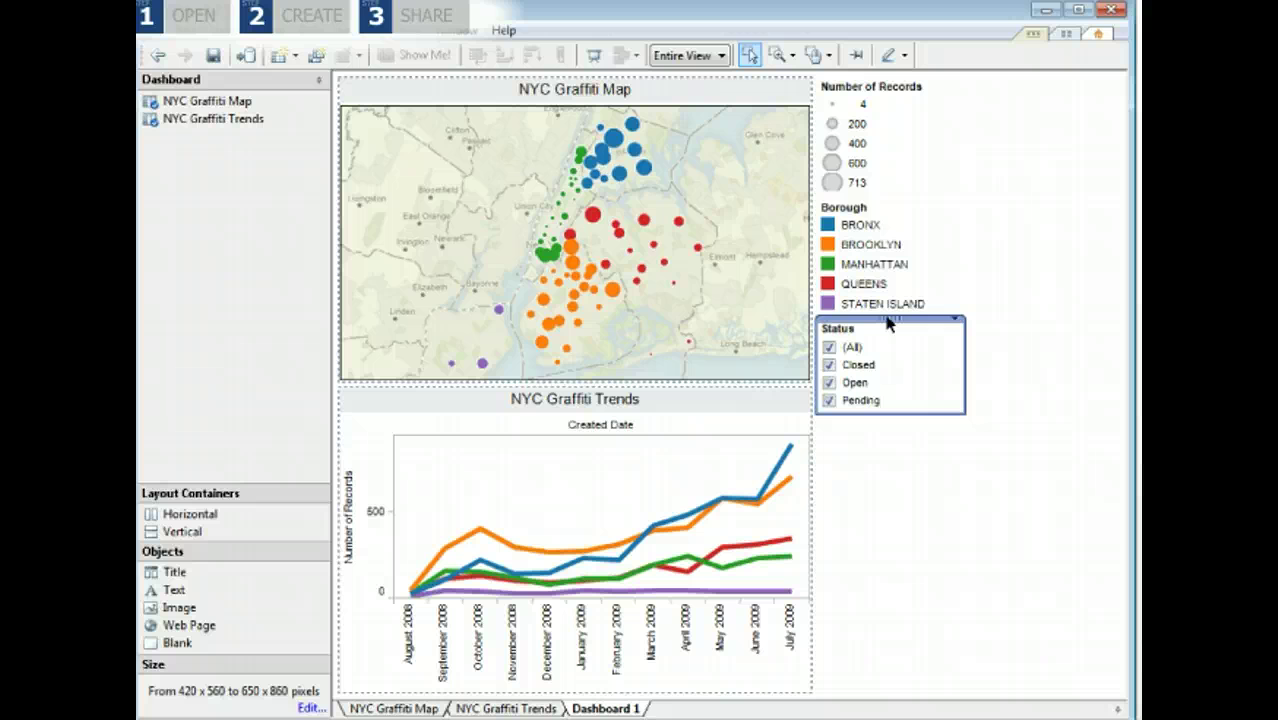
Move the Status filter to the top and retitle the map 'Graffiti Around the City' at size 12.
drag(889, 320, 890, 83)
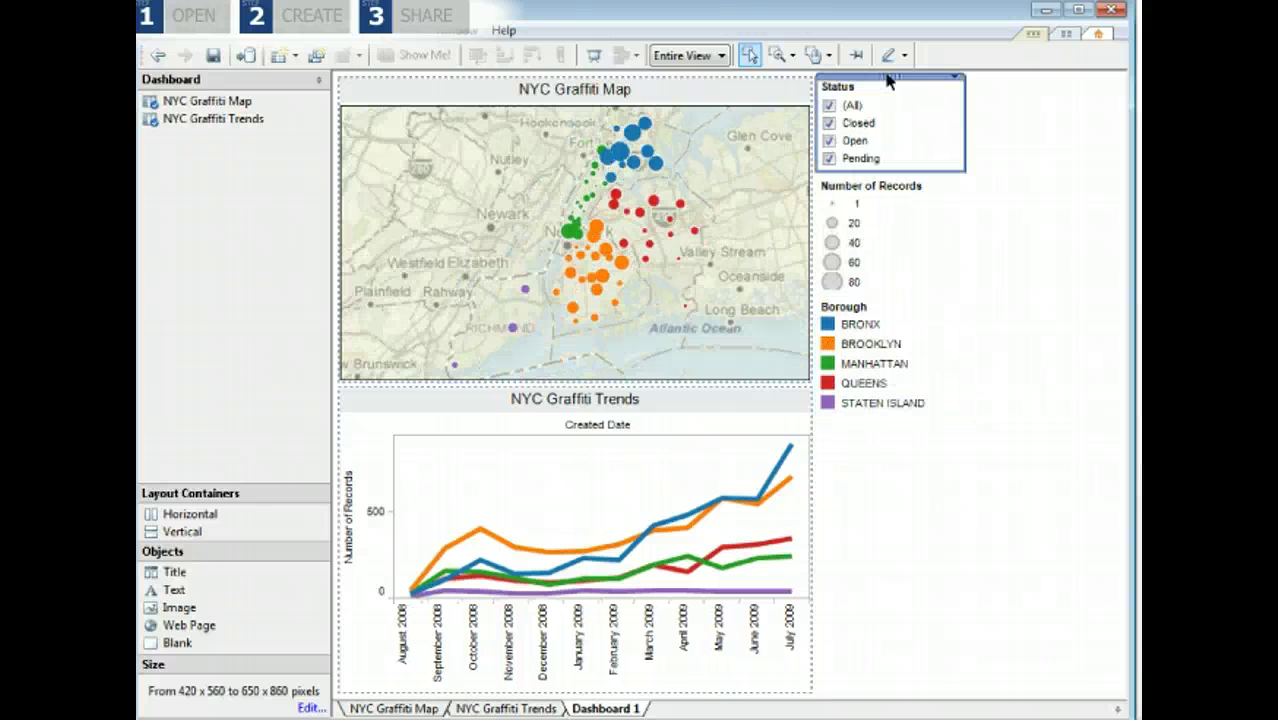
double_click(573, 90)
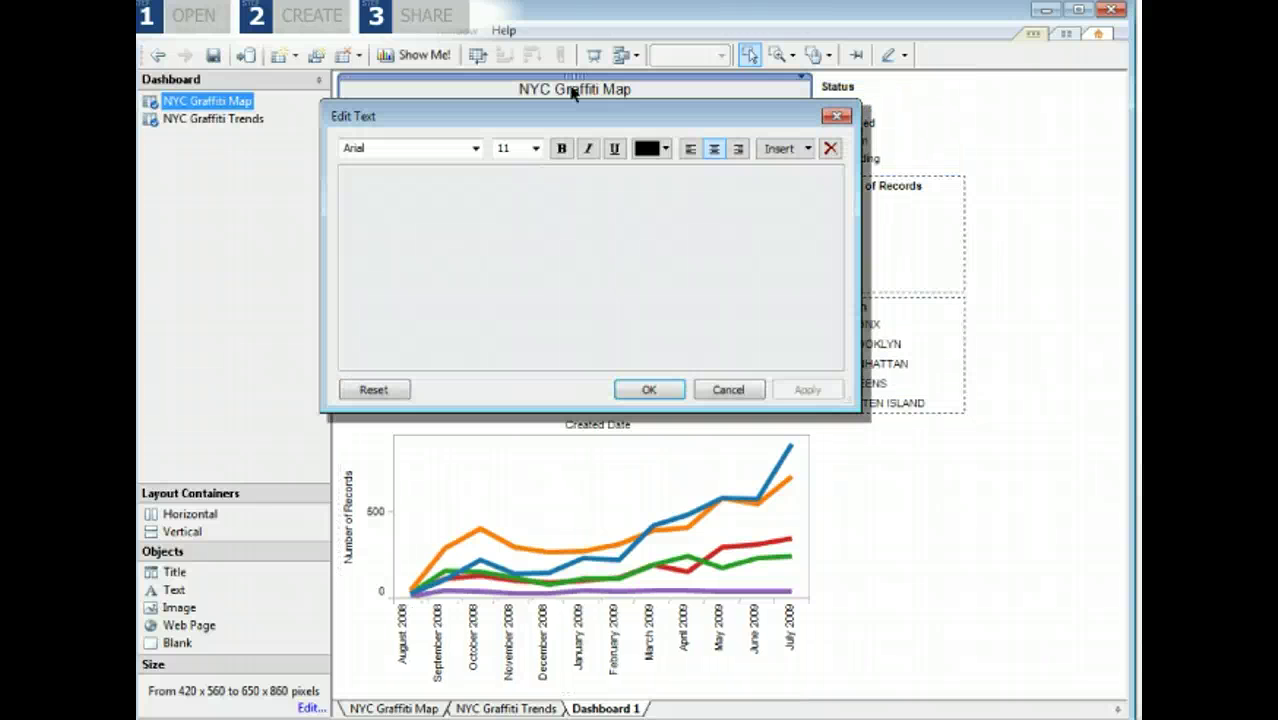
text(Graffiti Around the City)
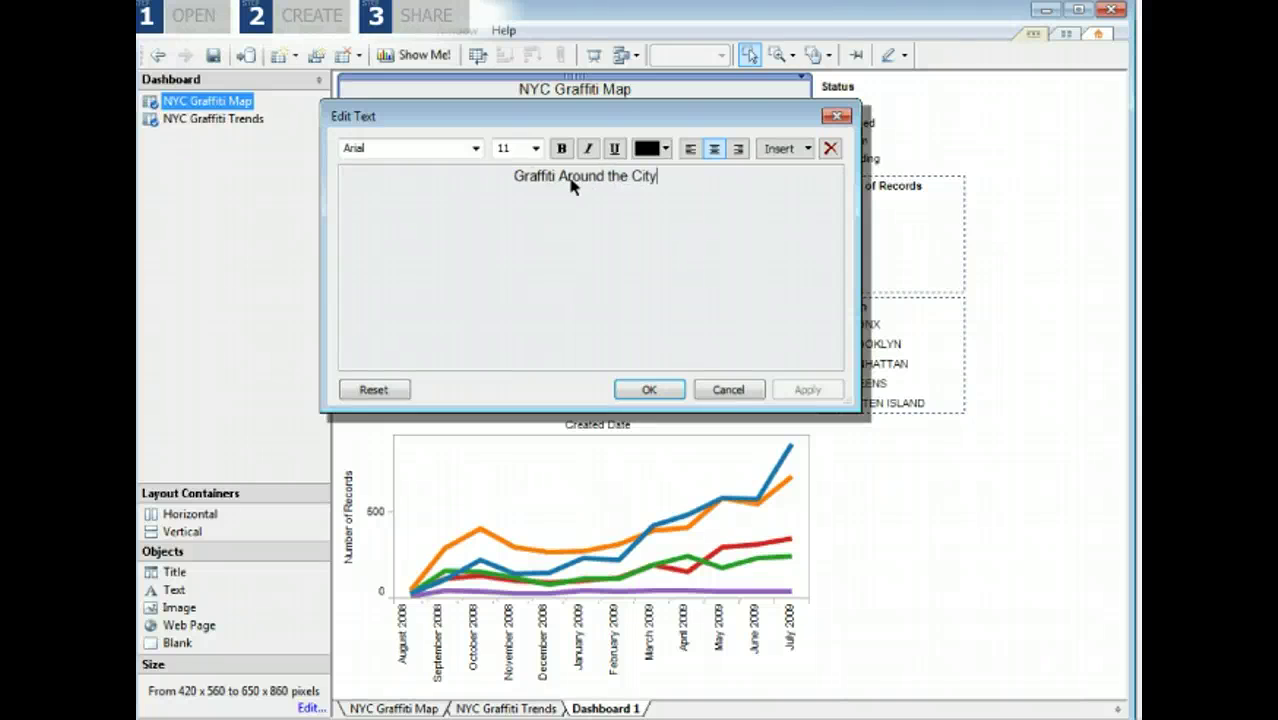
triple_click(568, 180)
click(536, 148)
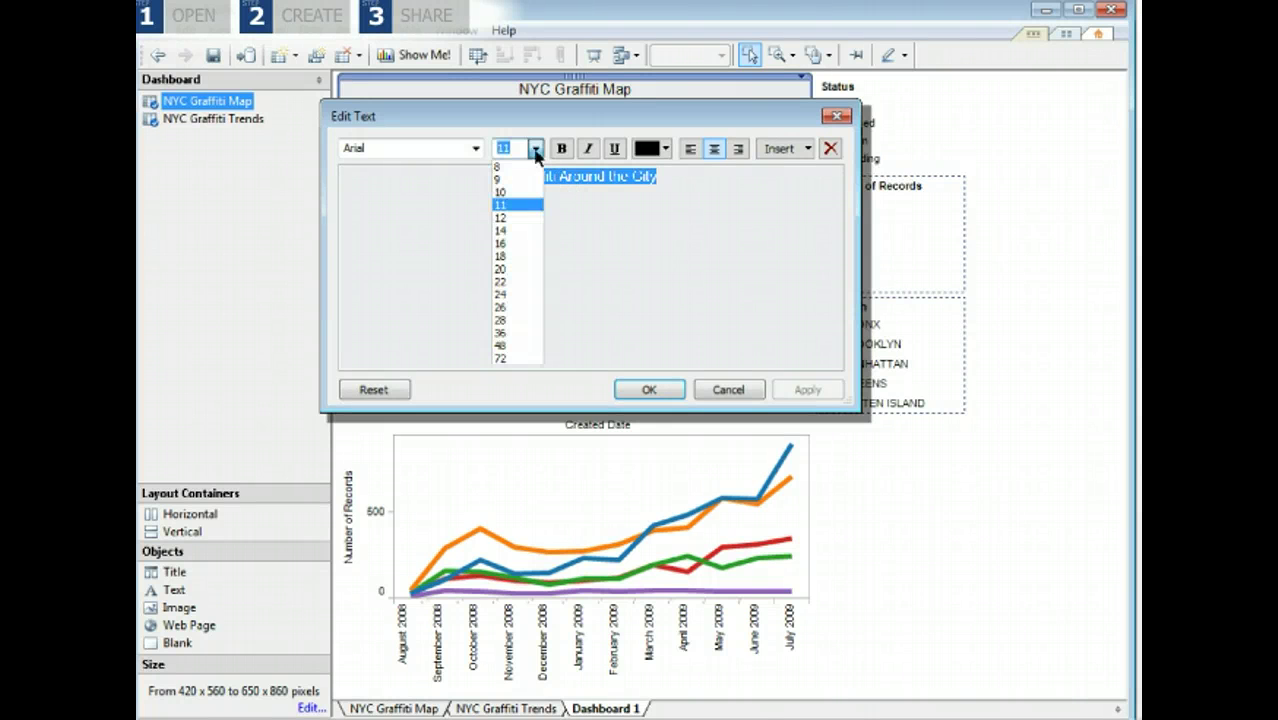
click(536, 217)
click(650, 390)
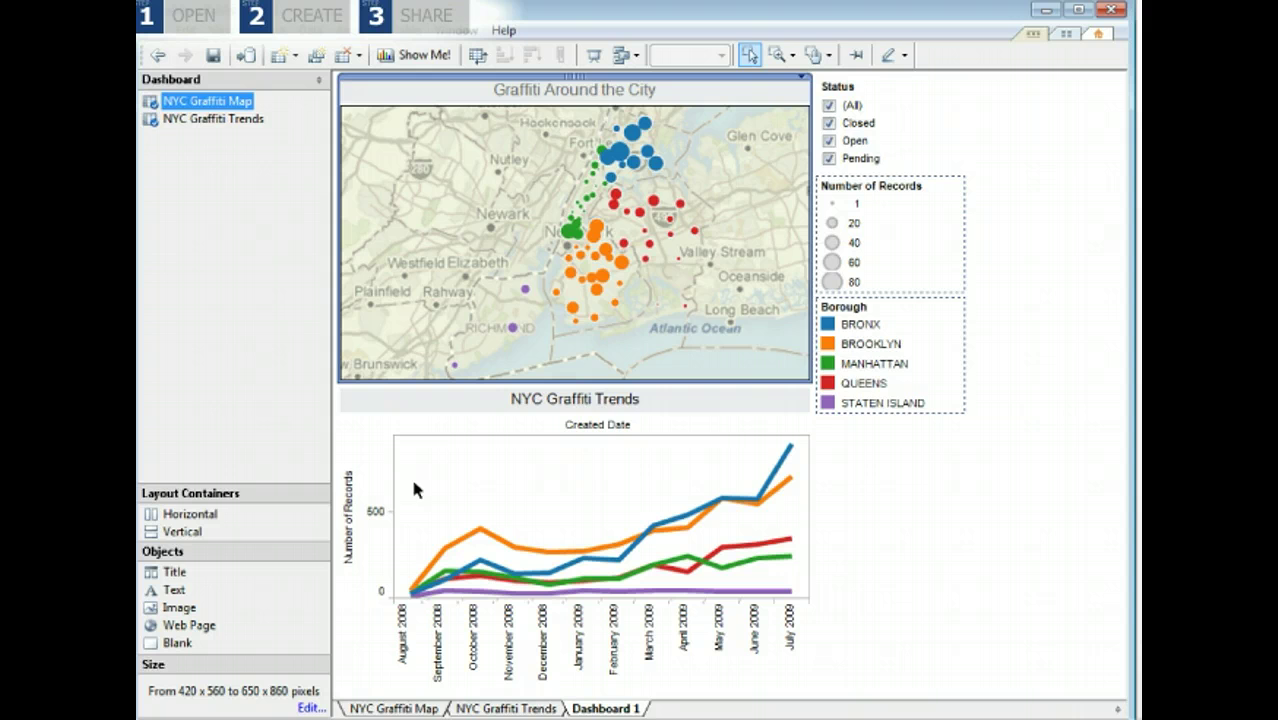
Give the dashboard the heading 'New York City Graffiti Tracking' and check its size range.
double_click(174, 572)
text(New York)
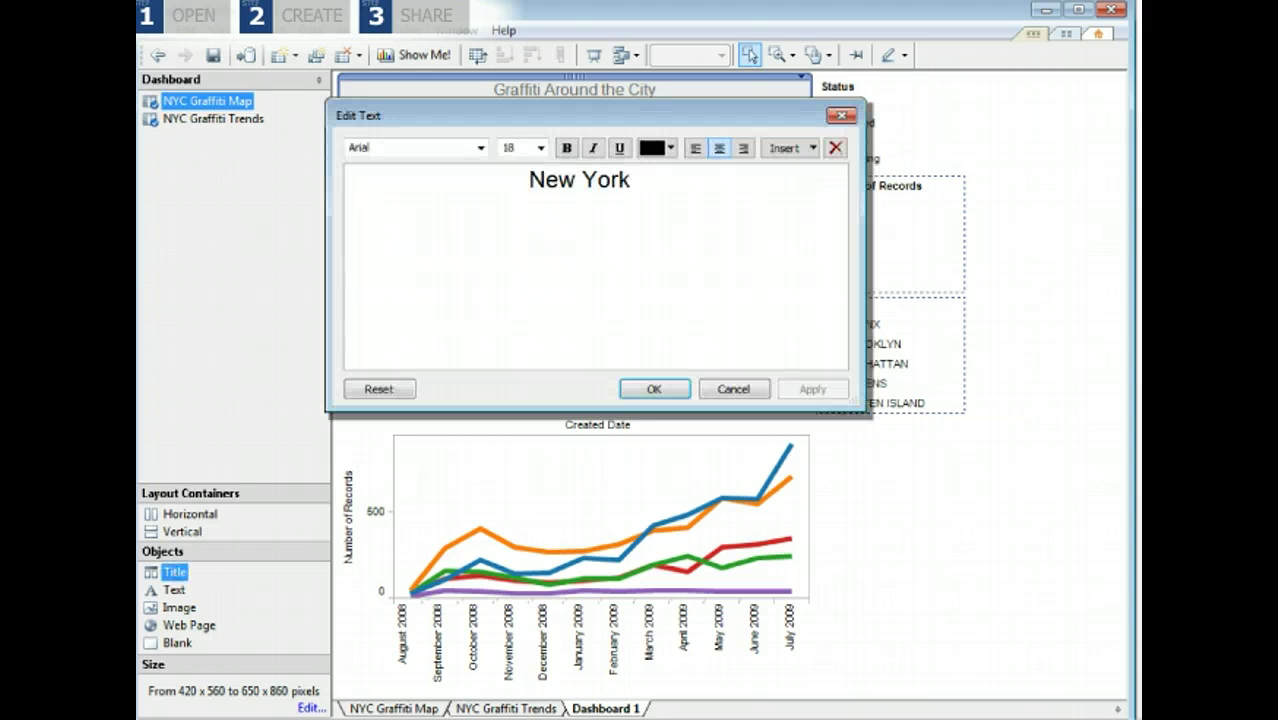
text( City Graffiti Tracking)
click(652, 392)
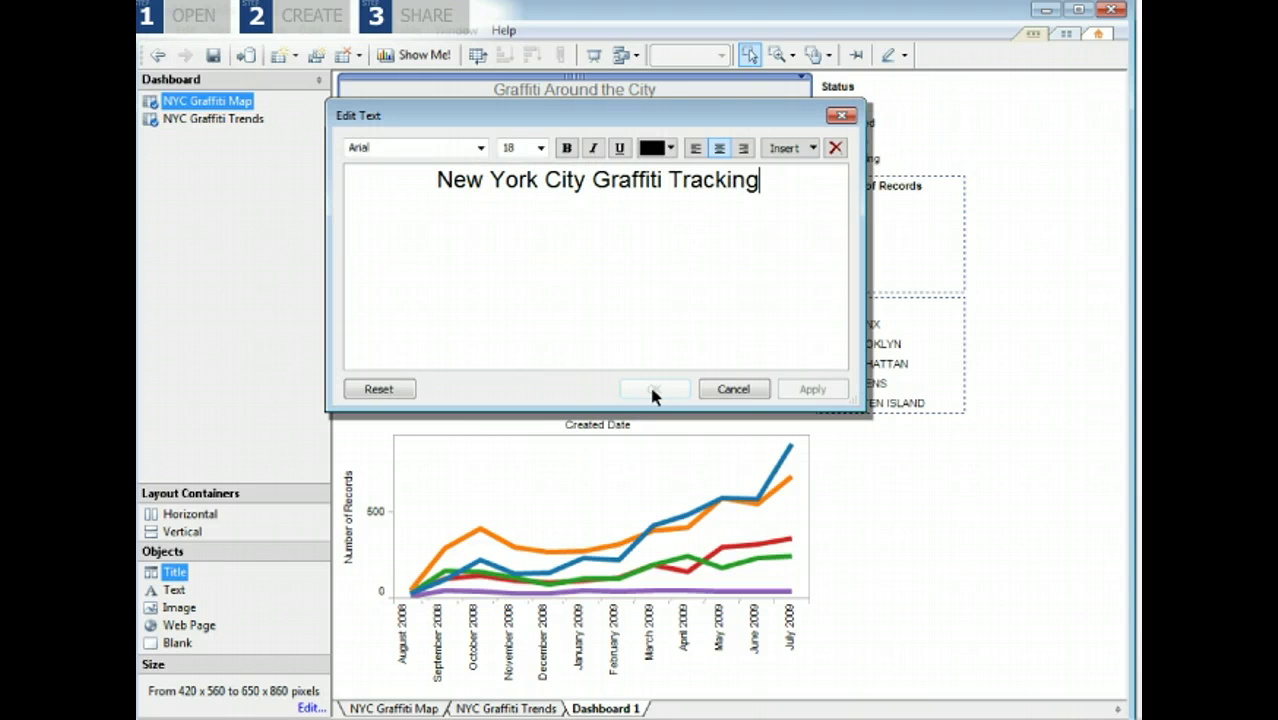
click(311, 707)
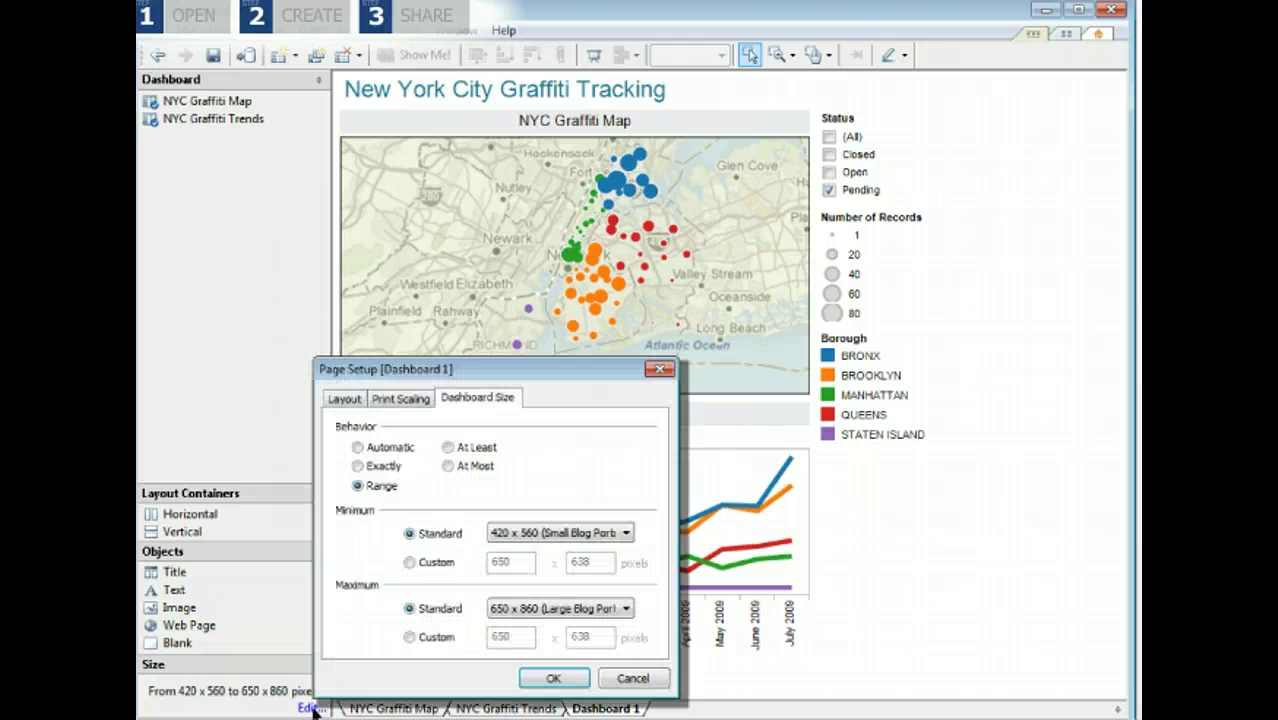
Keep the 420 x 560–650 x 860 size range and save to Tableau Public, signing in with the account's e-mail and password.
click(553, 678)
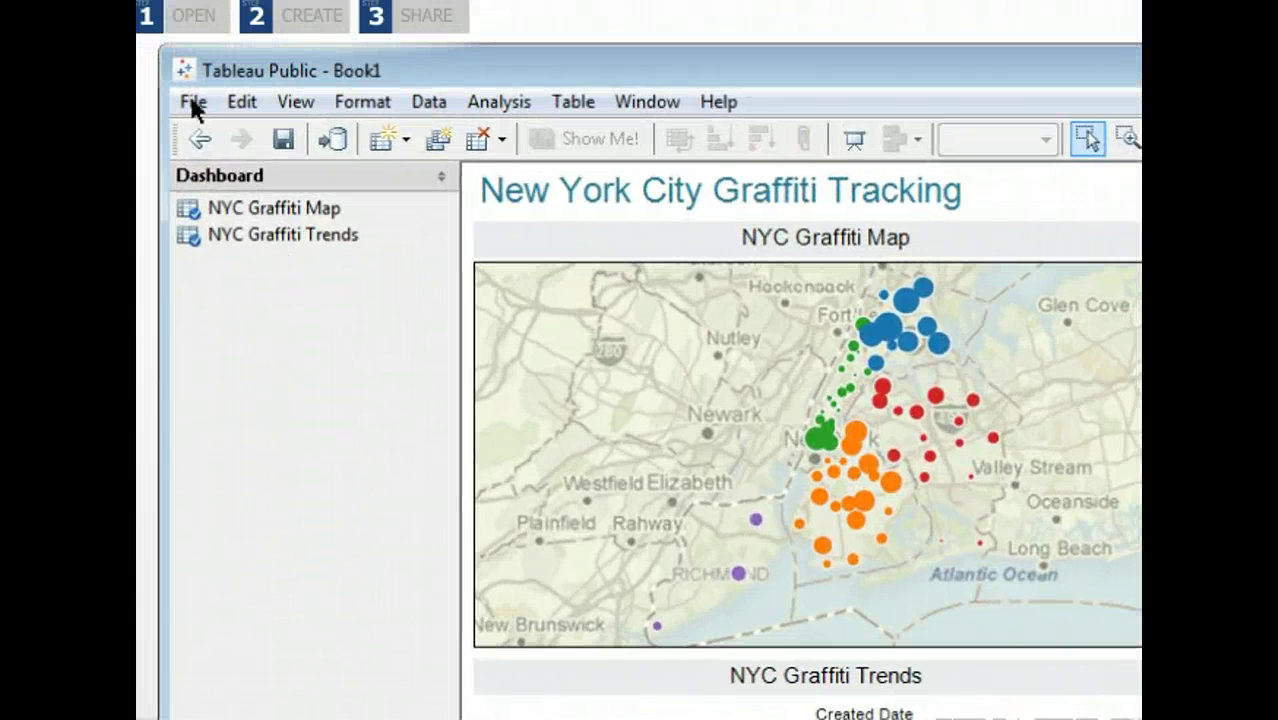
click(175, 70)
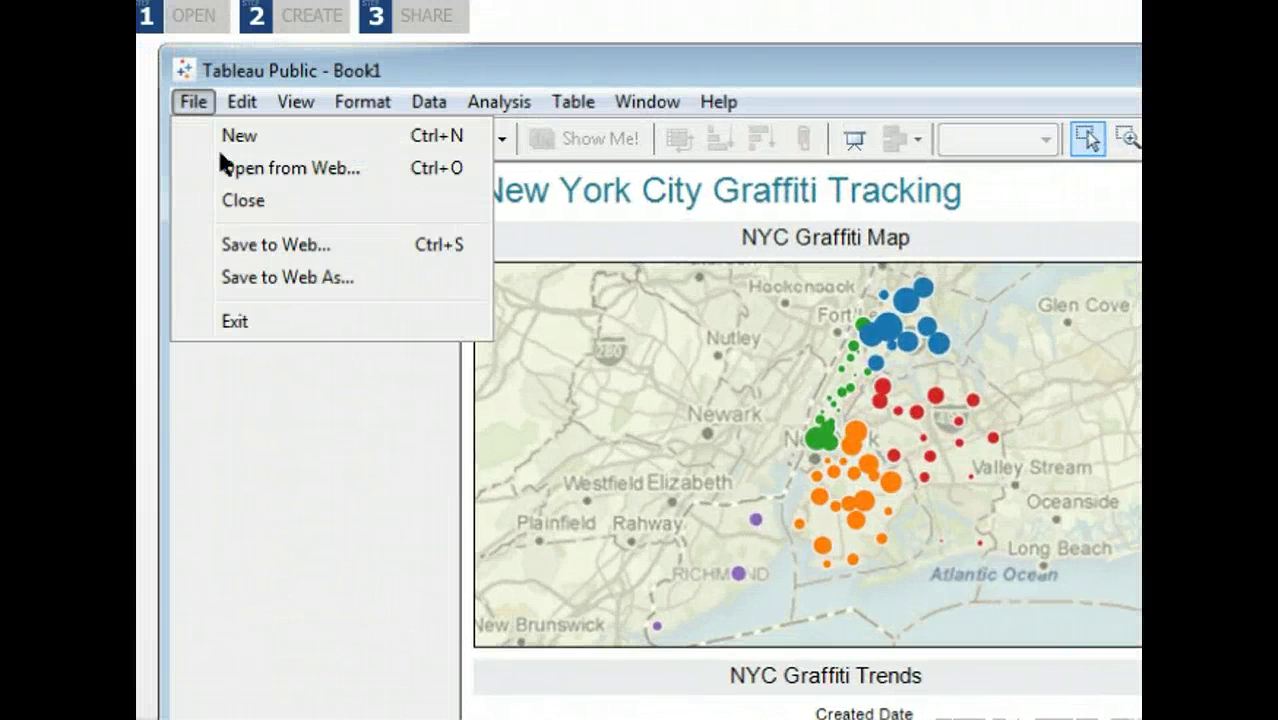
click(269, 245)
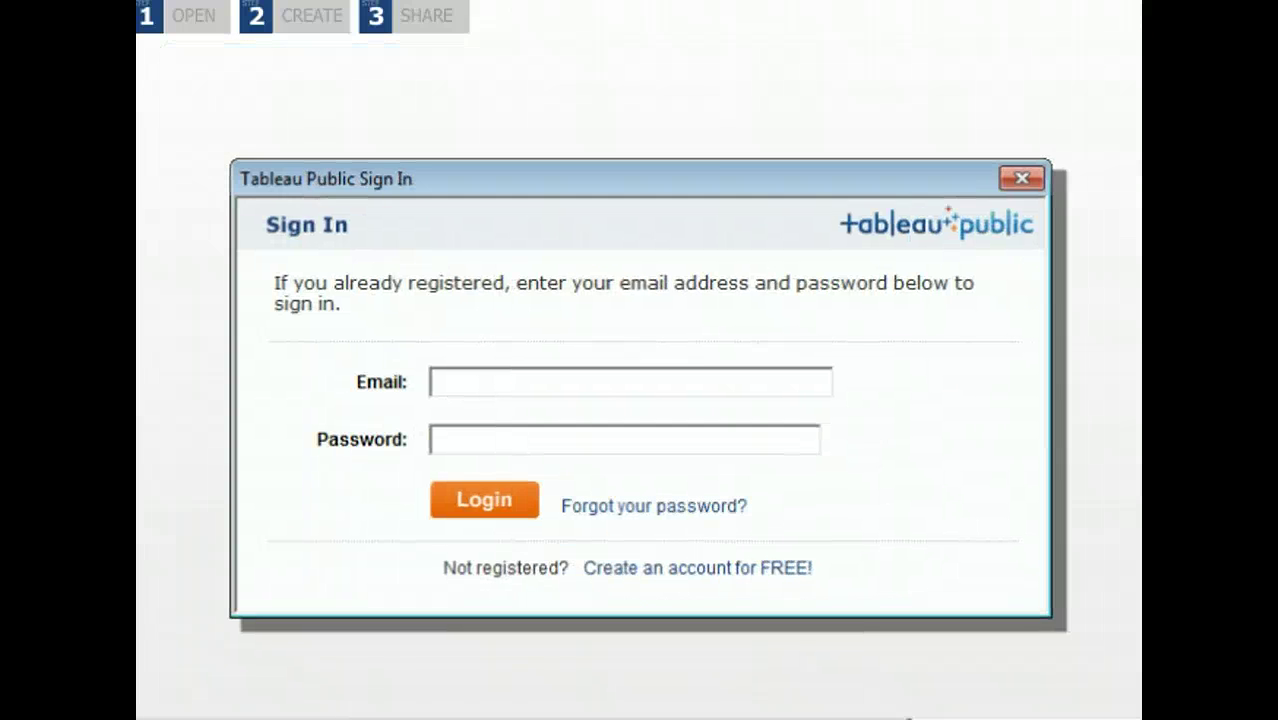
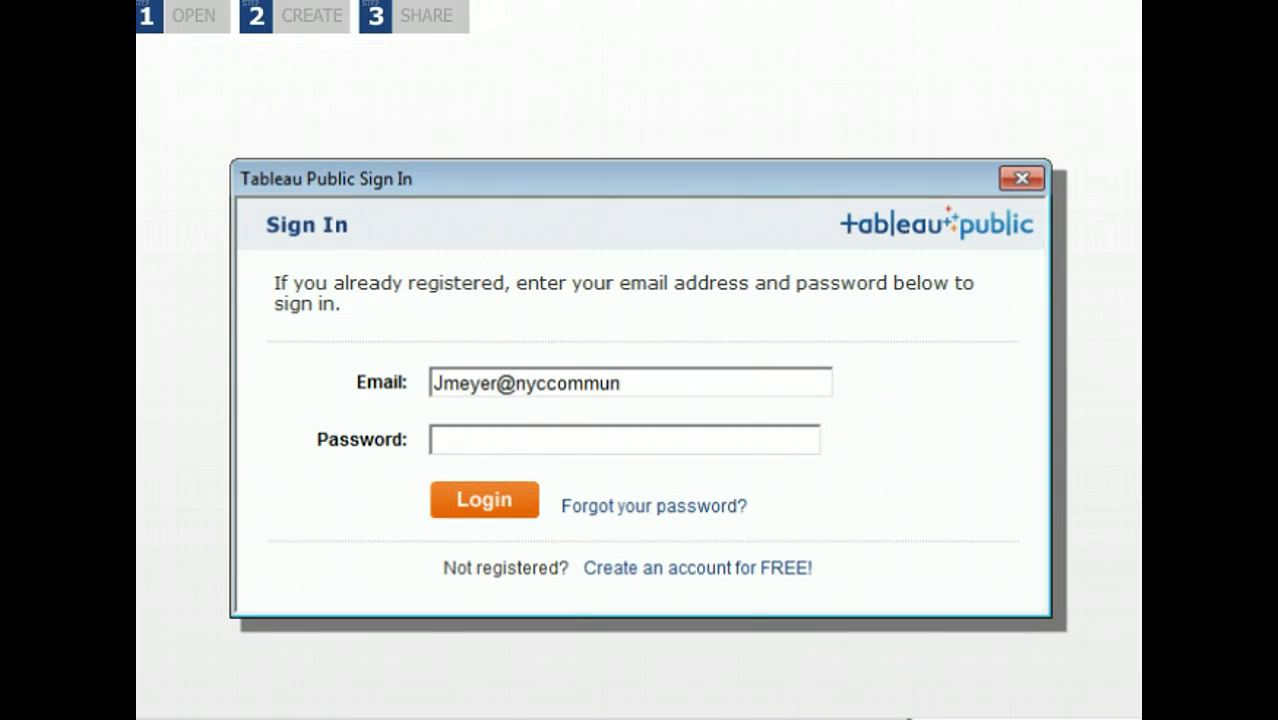
key(Tab)
text(********)
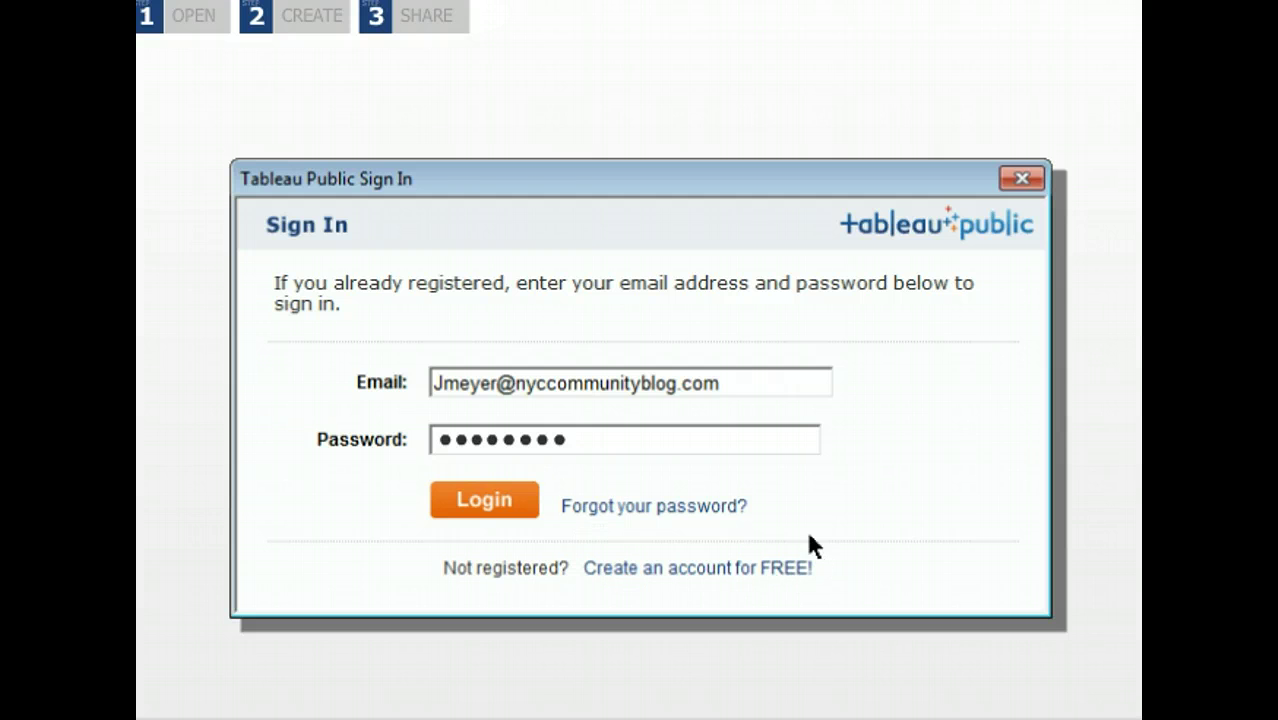
click(488, 502)
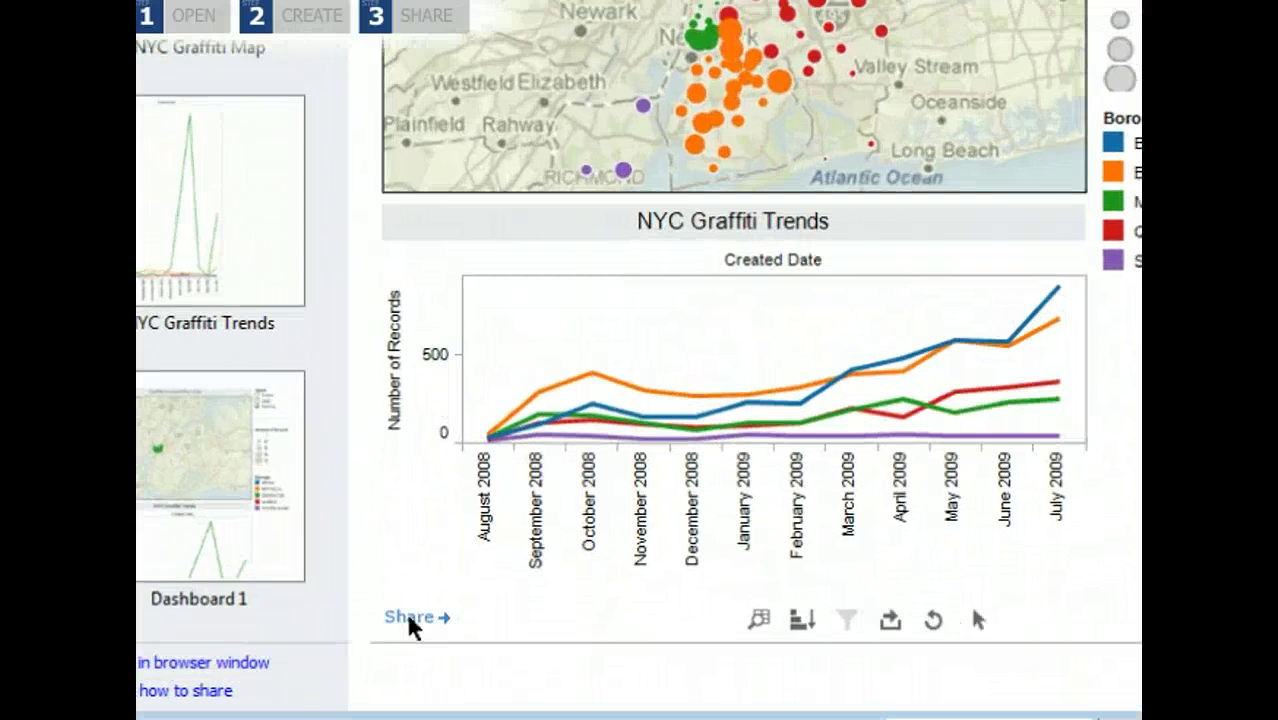
From the dashboard's Share panel, select the full HTML embed code, then close the panel.
click(441, 685)
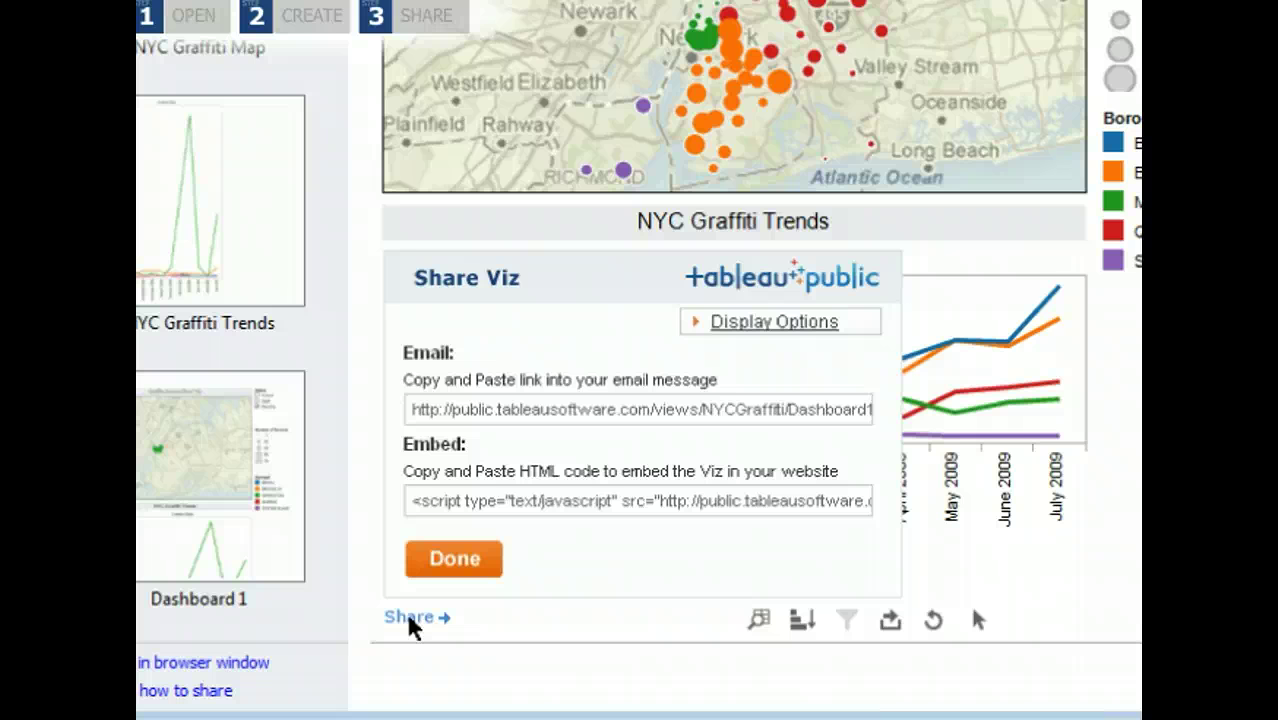
click(765, 326)
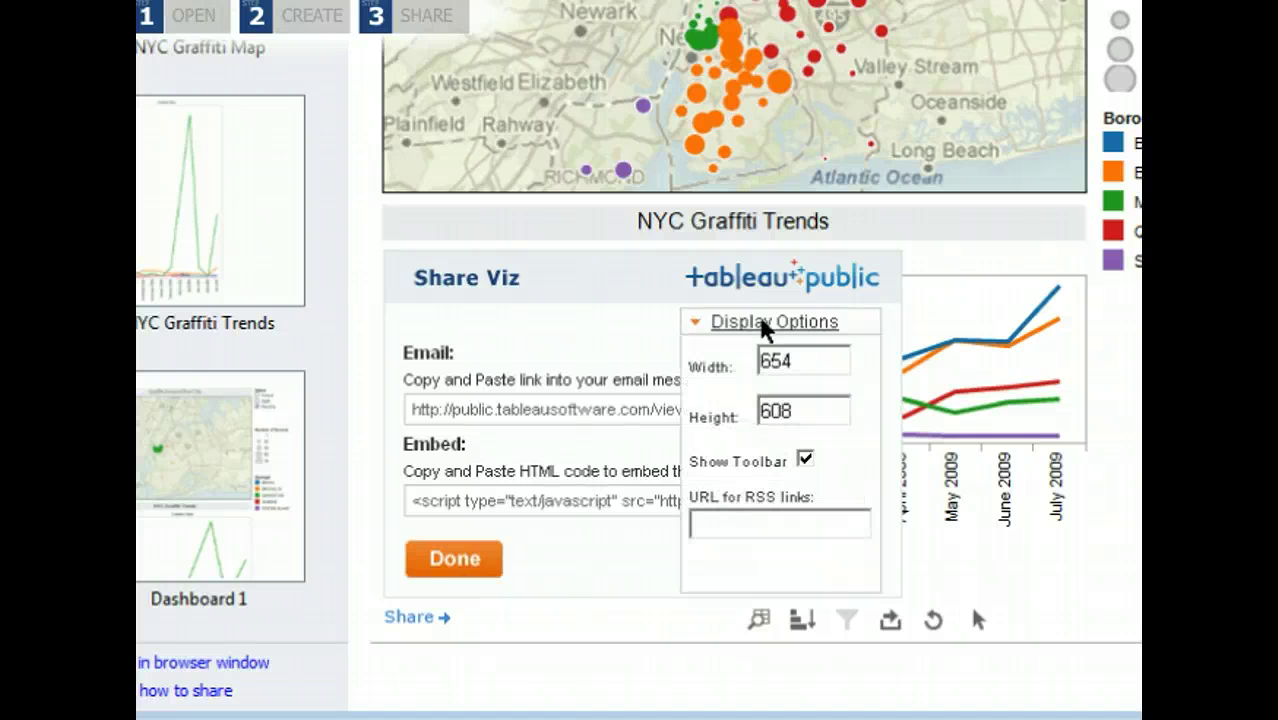
click(765, 322)
click(594, 510)
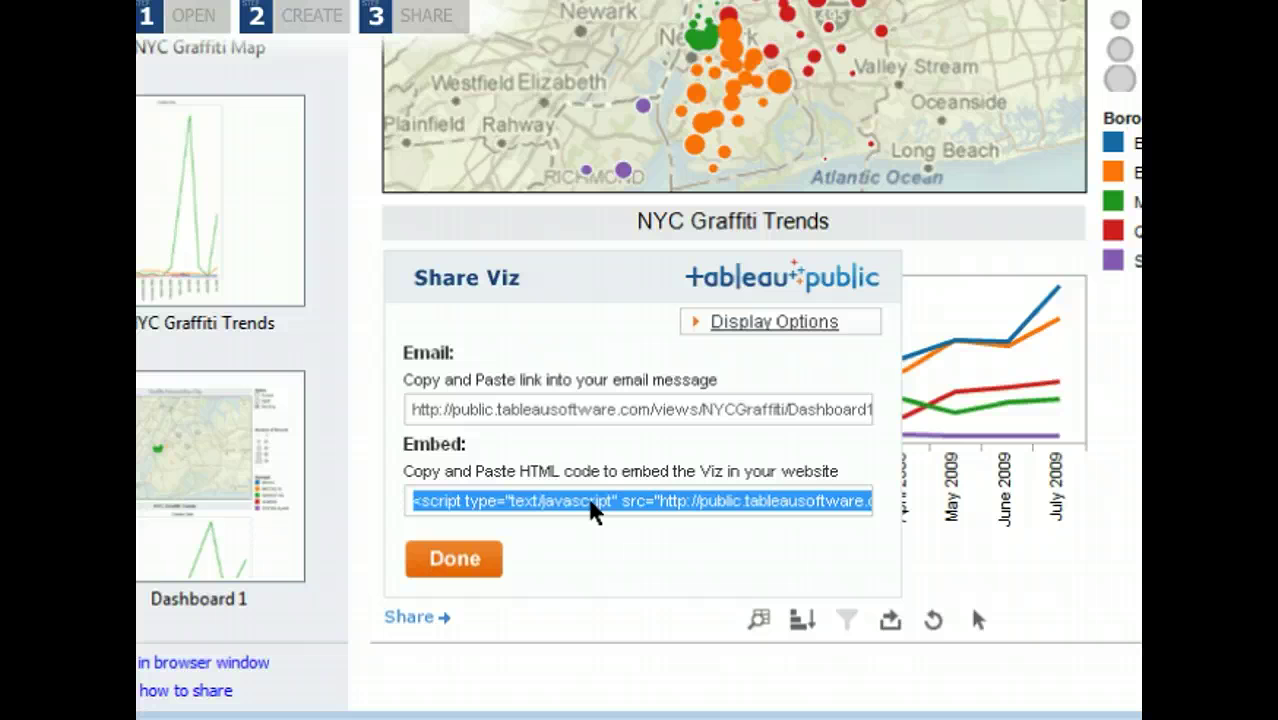
click(457, 563)
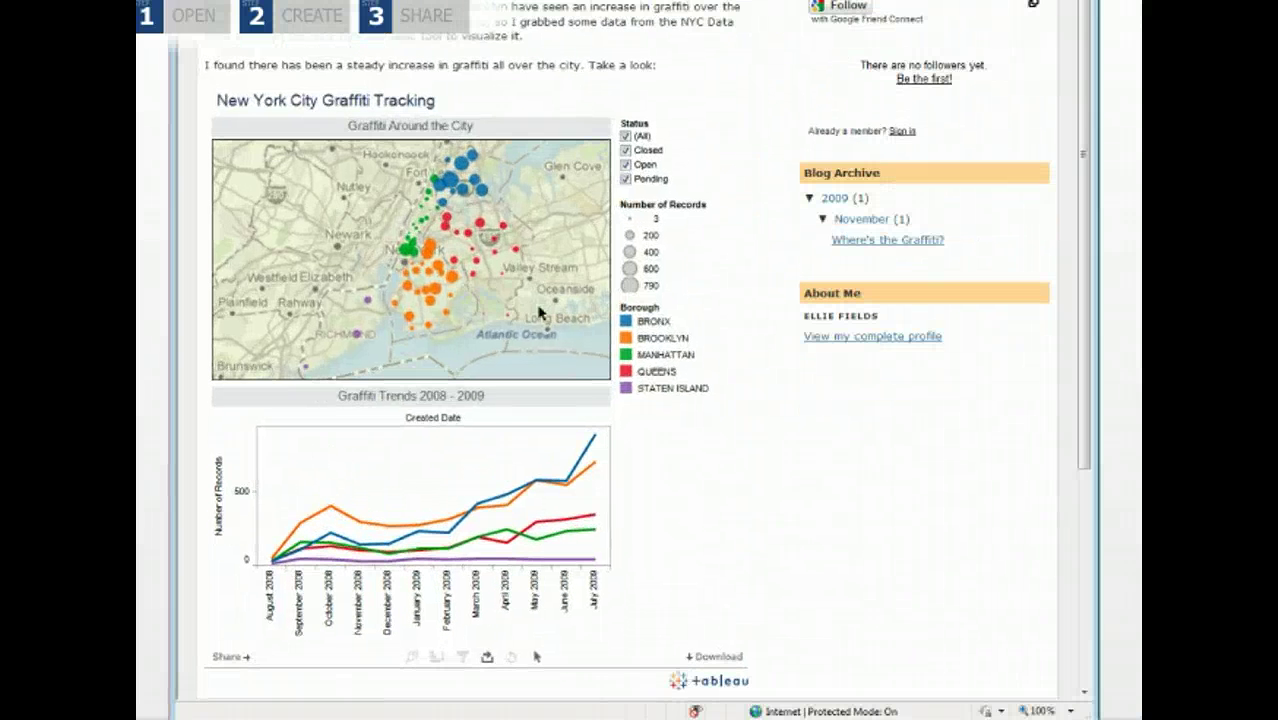
Highlight only BRONX in the embedded dashboard's Borough legend.
click(652, 321)
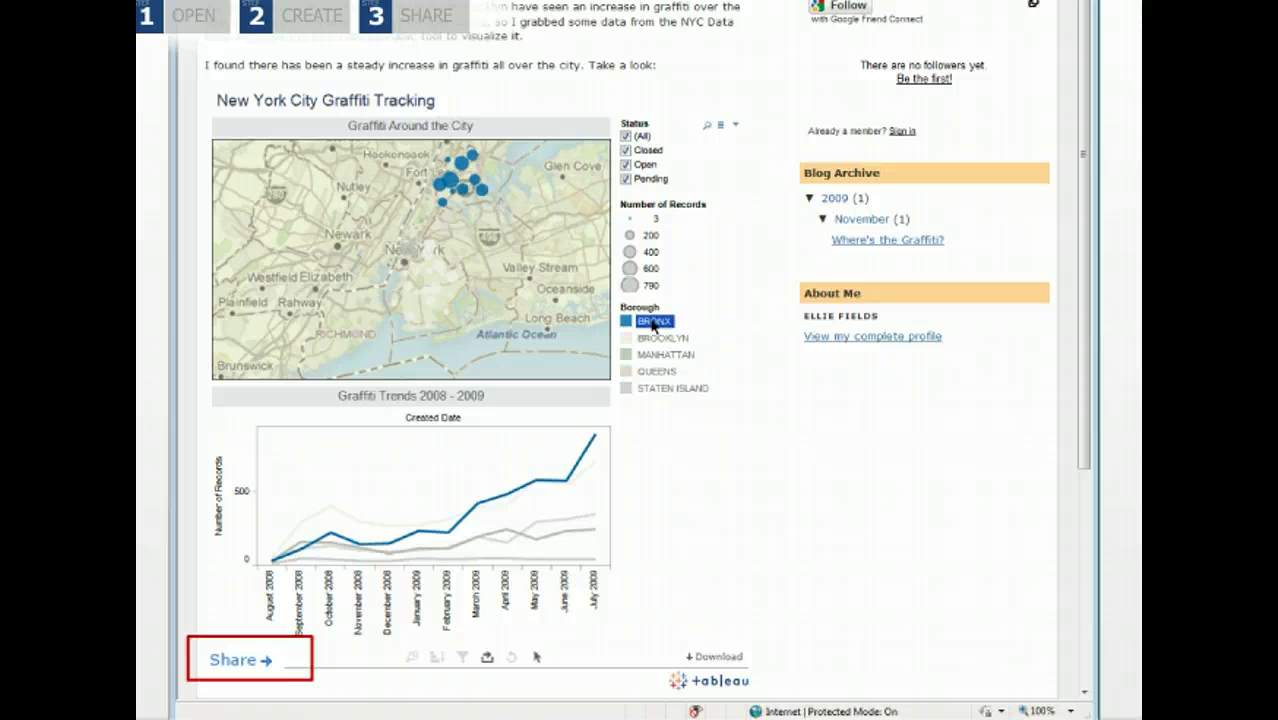